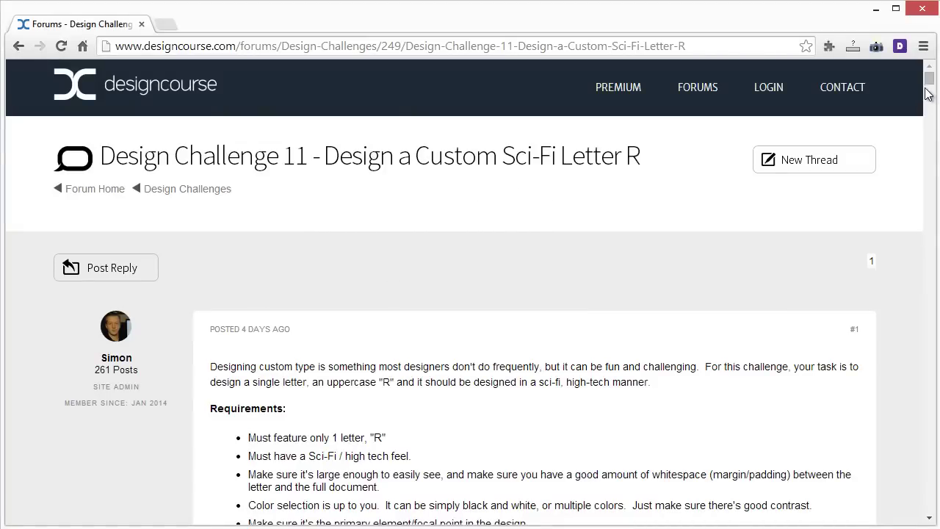
Read the sci-fi letter R challenge requirements and submission deadline, highlighting lines while reading.
mouse_move(930, 86)
left_mouse_down()
mouse_move(931, 94)
mouse_move(930, 84)
left_mouse_up()
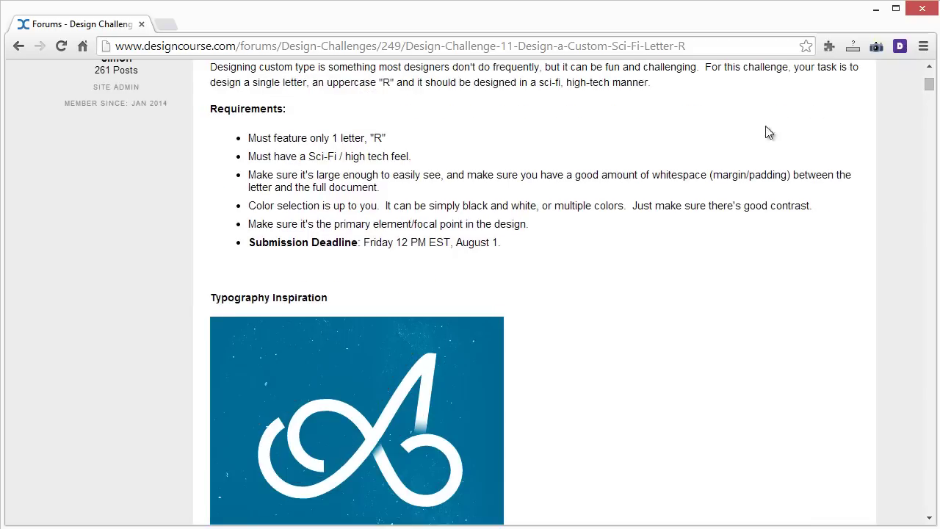
scroll(242, 180, "up", 1)
left_click_drag(242, 200, 411, 285)
left_click(416, 289)
left_click_drag(508, 316, 254, 317)
left_click(445, 316)
left_click_drag(463, 317, 502, 320)
left_click(503, 320)
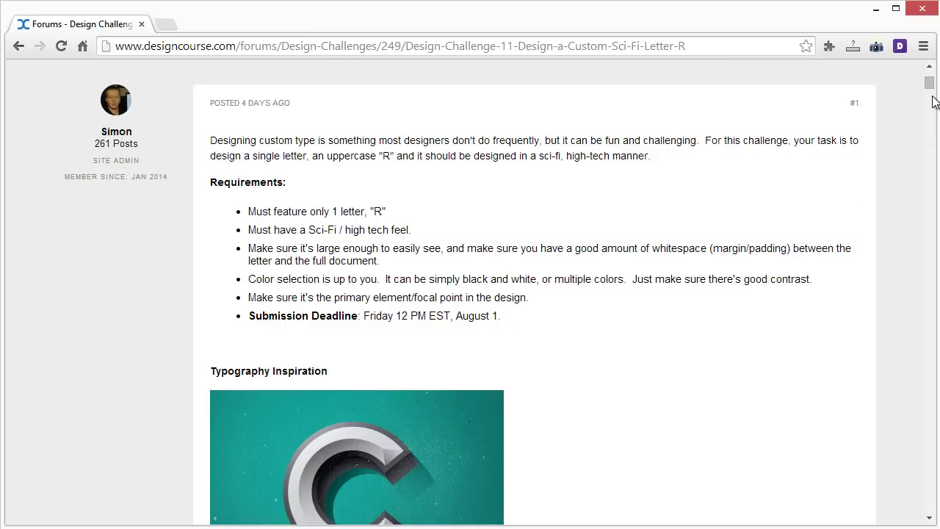
Scroll through the rest of the Design Challenge 11 brief, then minimise Chrome to reveal Illustrator.
scroll(930, 114, "down", 5)
scroll(930, 114, "down", 20)
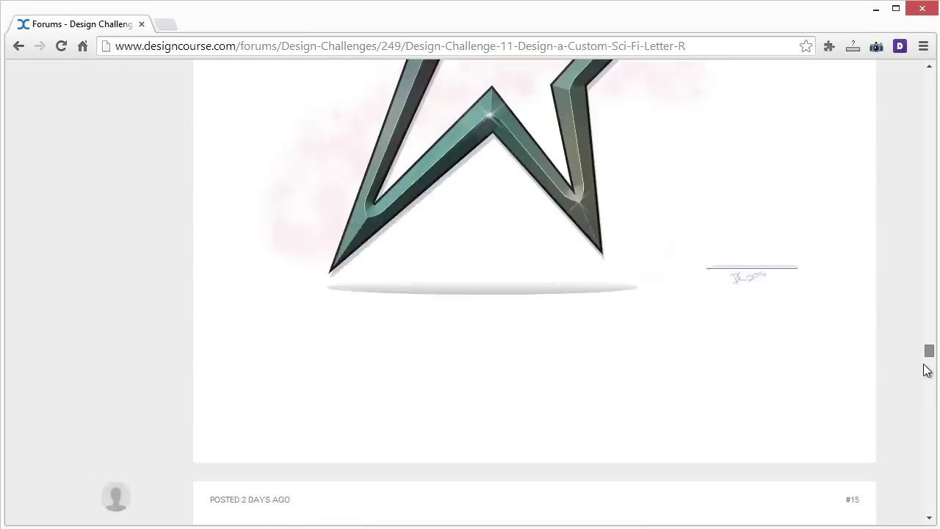
left_click_drag(925, 367, 927, 85)
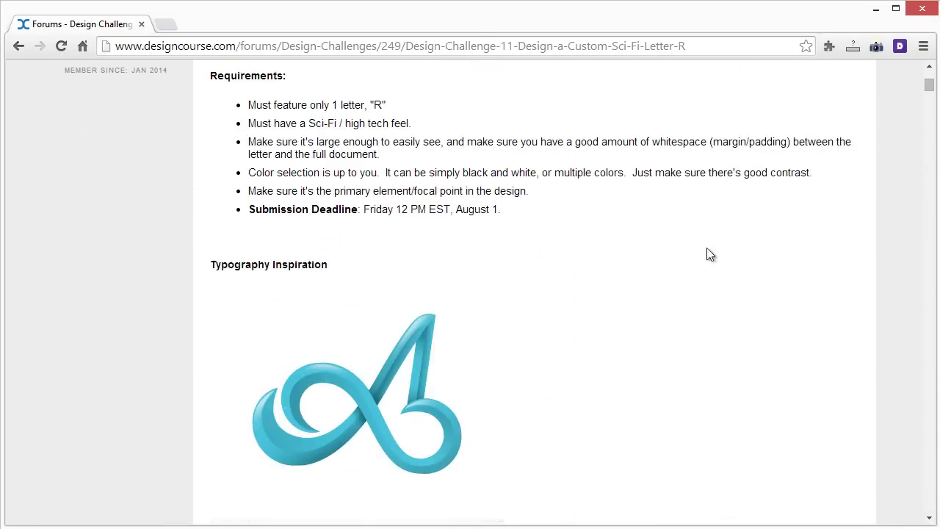
left_click(879, 10)
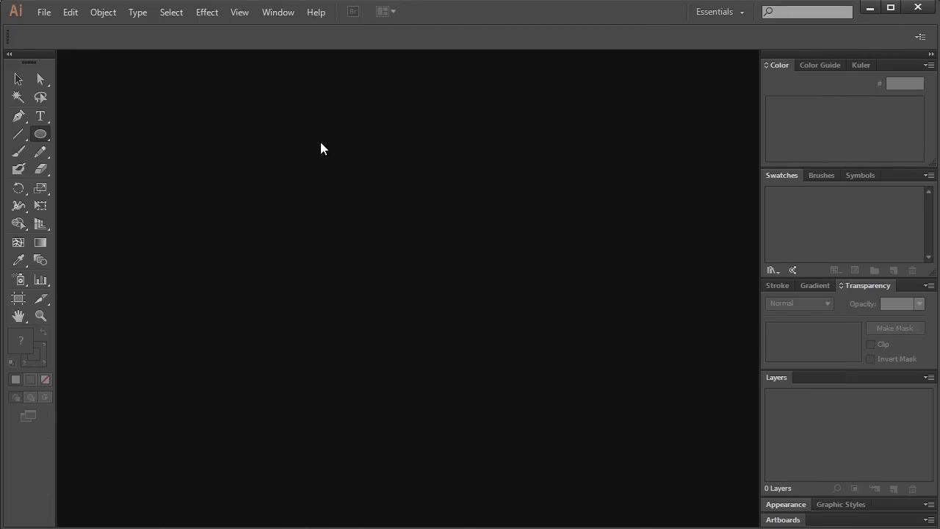
Set up a new document named R at width 859 and height 600, keeping units in pixels.
left_click(43, 17)
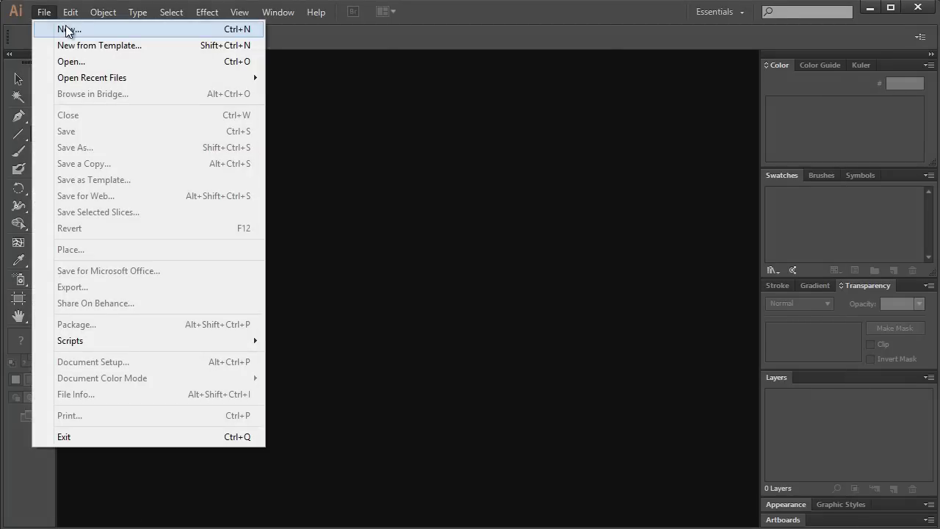
left_click(66, 29)
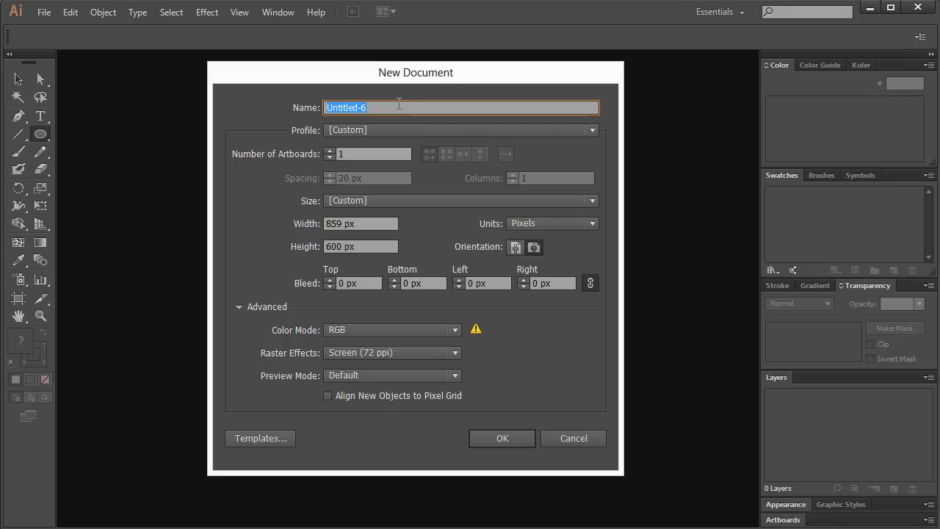
type("R")
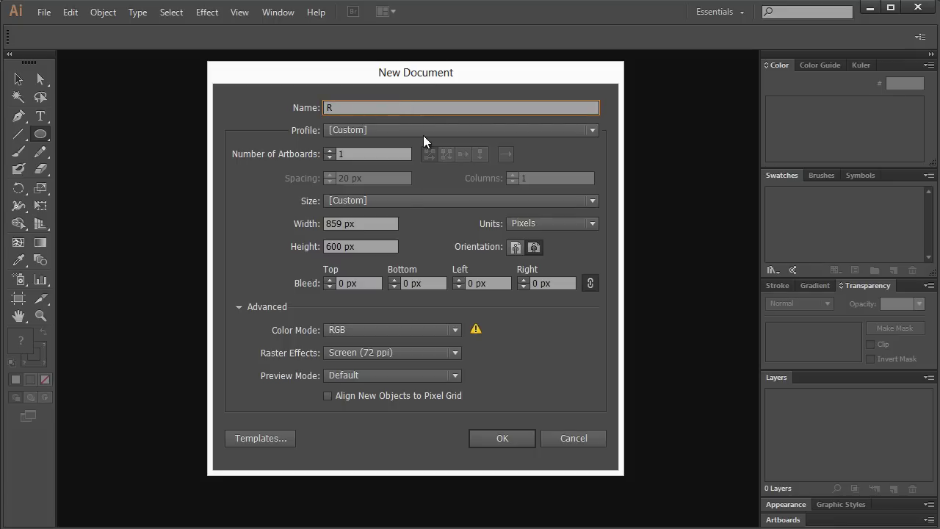
left_click(366, 224)
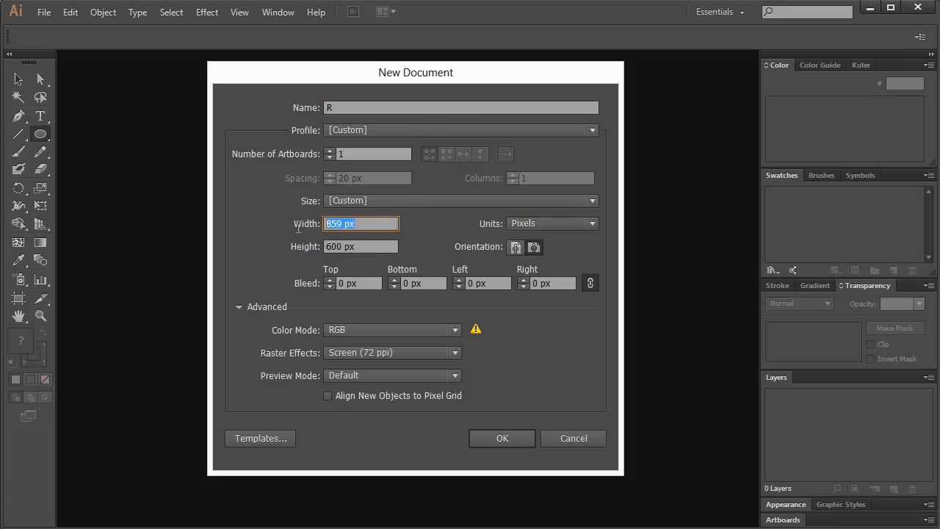
left_click(371, 245)
left_click(552, 223)
left_click(536, 321)
double_click(343, 224)
left_click_drag(326, 248, 335, 248)
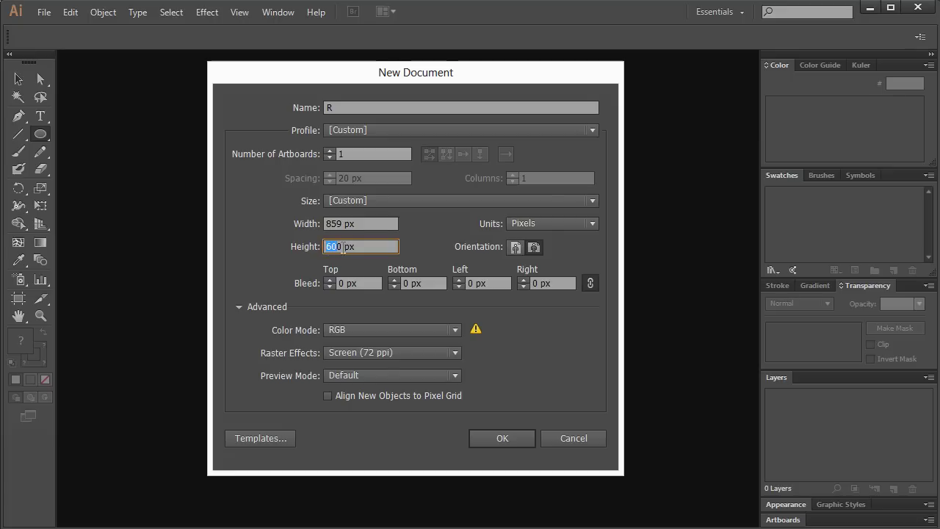
type("50")
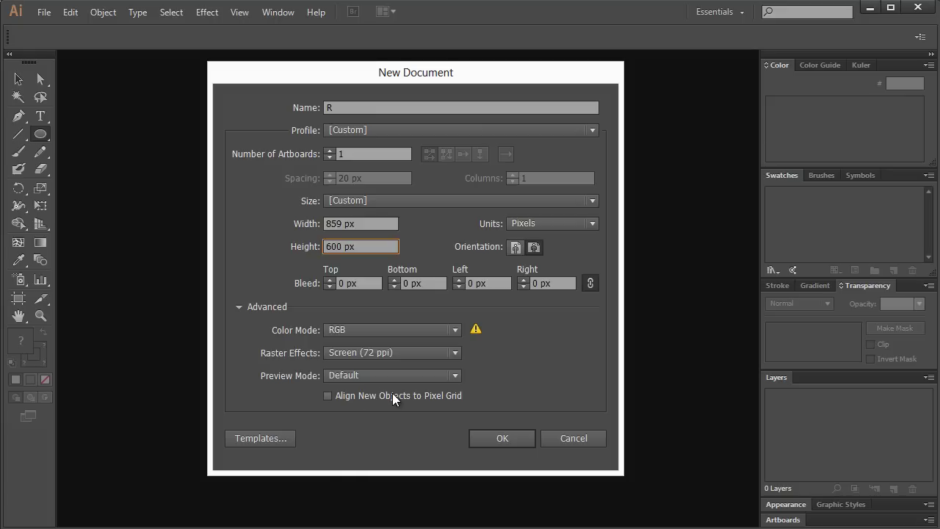
Create the document, view it at 100%, and turn on Show Grid and Snap to Grid.
left_click(506, 438)
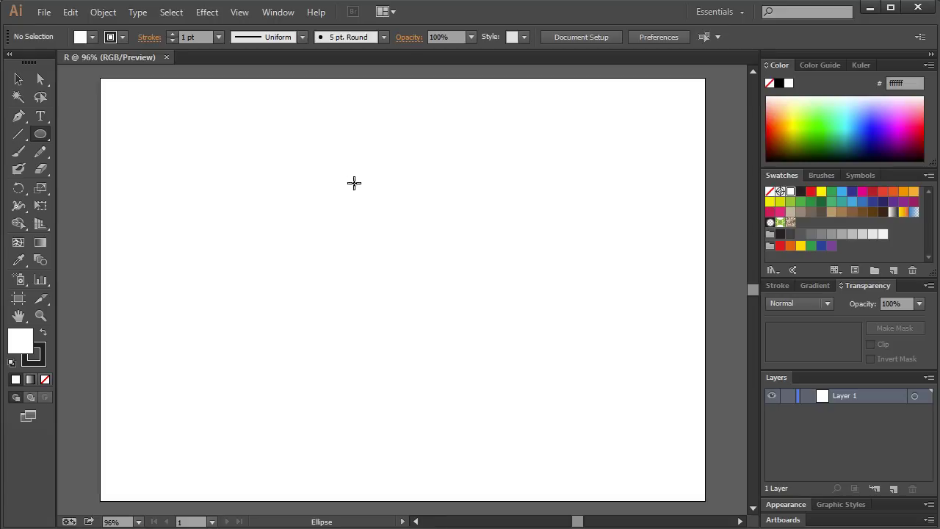
key("ctrl+1")
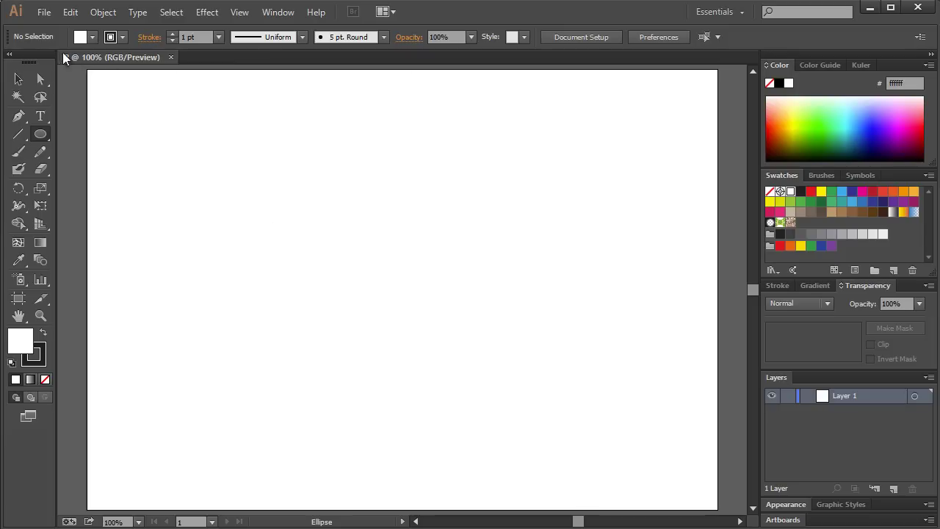
left_click(241, 13)
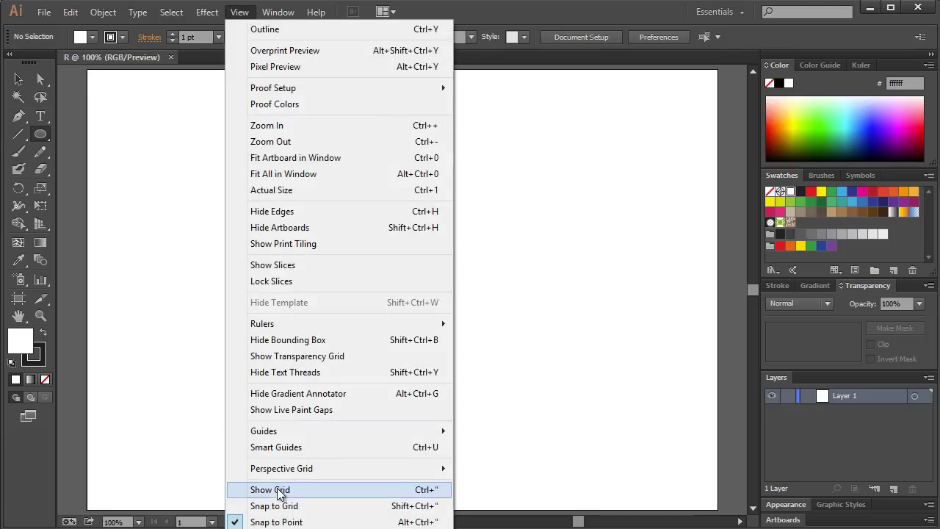
left_click(270, 489)
left_click(240, 13)
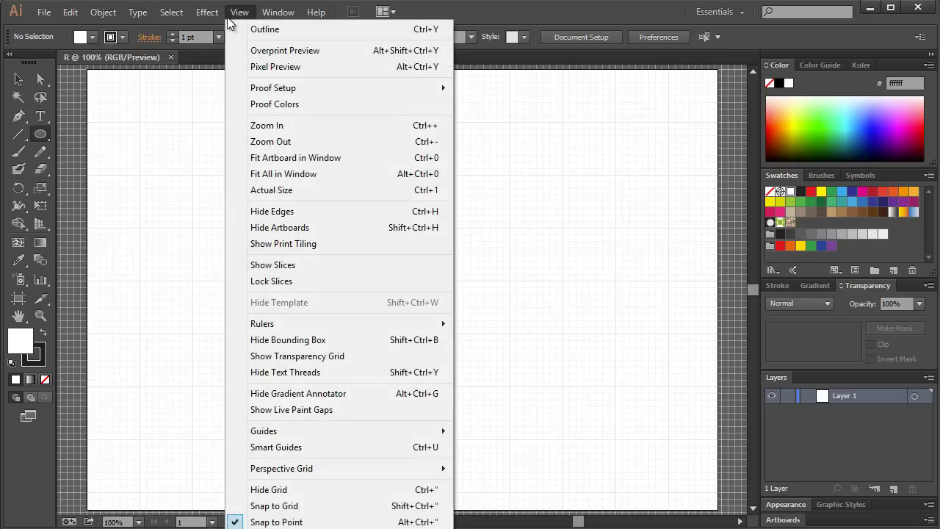
left_click(273, 506)
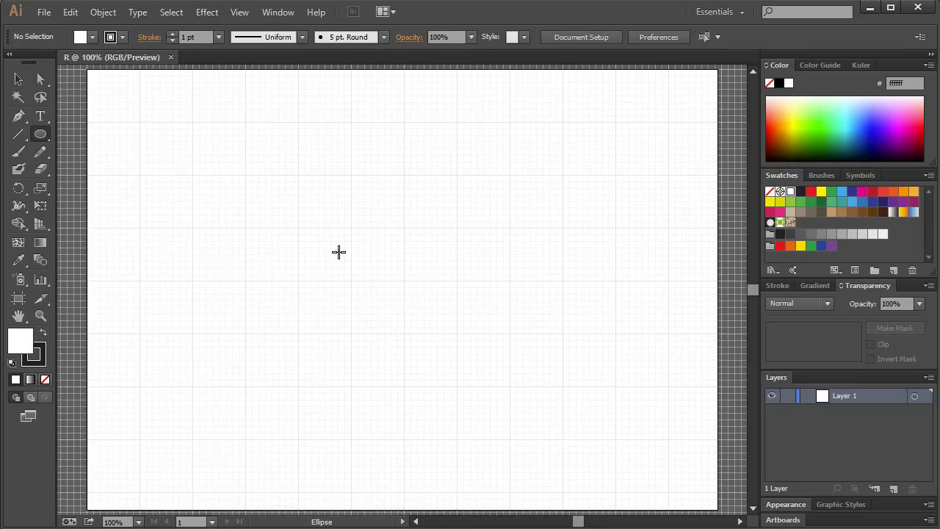
Adjust the gridline spacing and subdivisions in the Guides & Grid preferences.
left_click(67, 17)
mouse_move(130, 480)
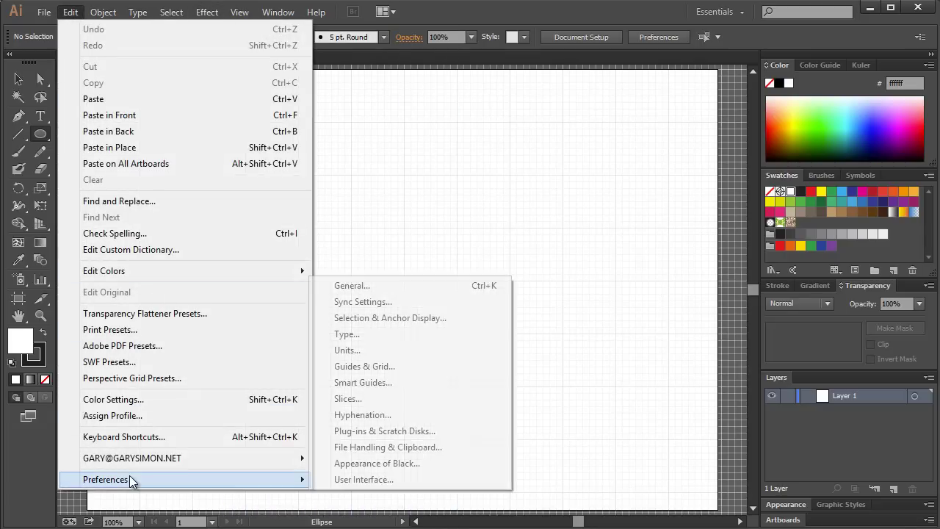
left_click(359, 368)
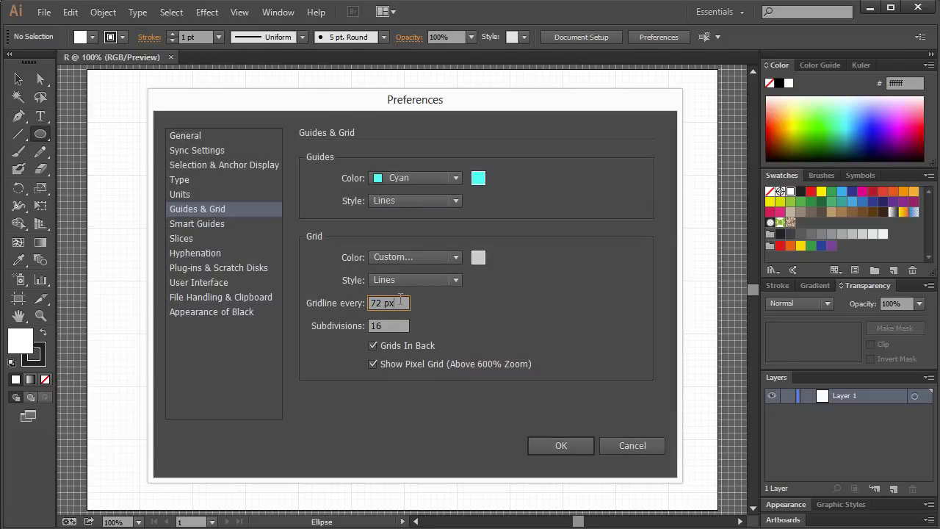
left_click_drag(401, 302, 329, 311)
left_click_drag(408, 302, 346, 332)
left_click(376, 328)
left_click(541, 448)
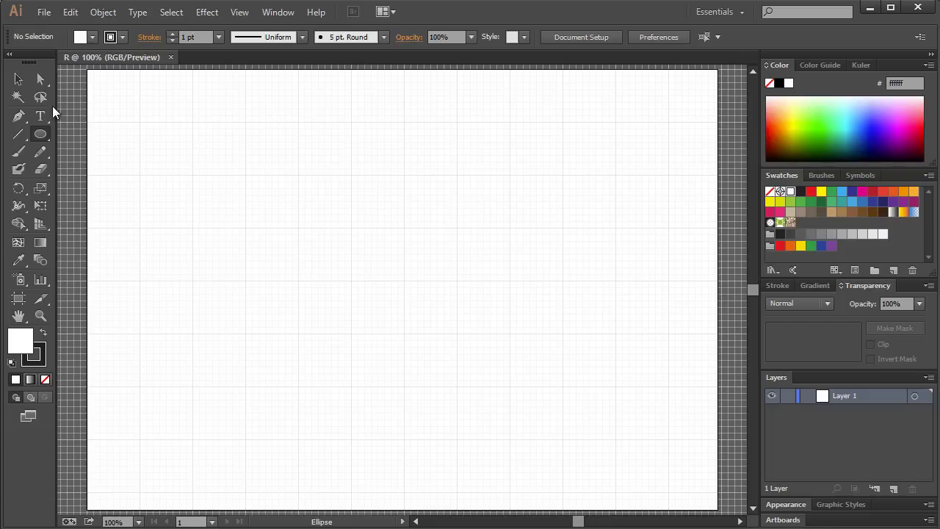
Draw a grid-snapped circle with the Ellipse tool and move it lower on the artboard.
left_click_drag(40, 134, 78, 168)
left_click_drag(377, 201, 457, 268)
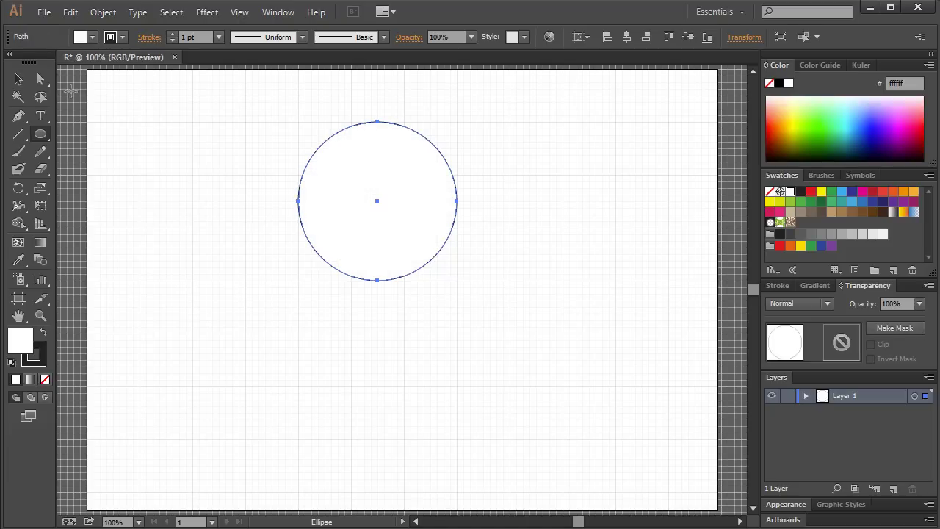
left_click(19, 79)
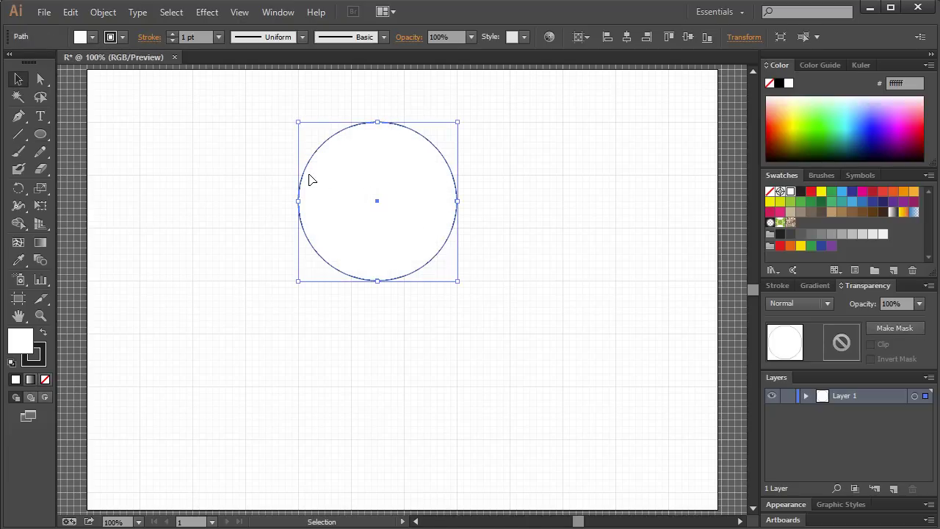
left_click(426, 304)
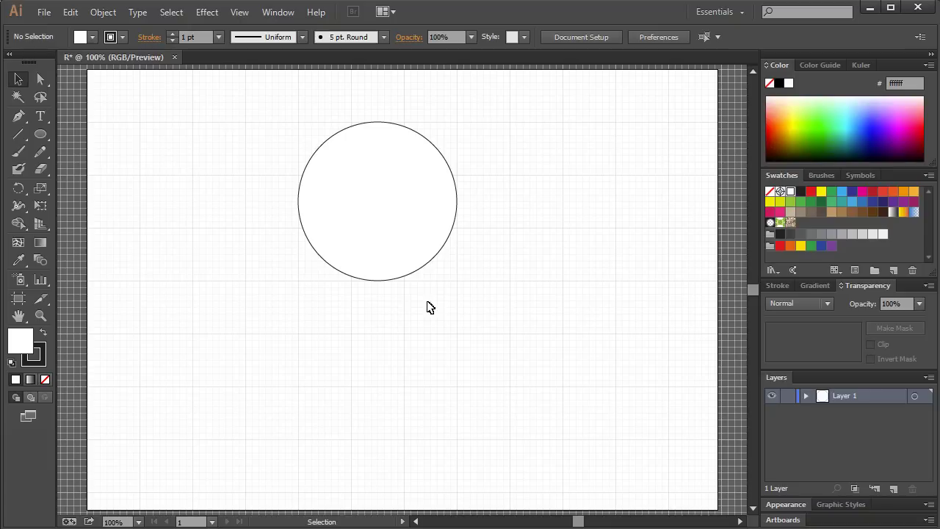
left_click_drag(393, 183, 380, 246)
left_click(495, 242)
left_click(516, 235)
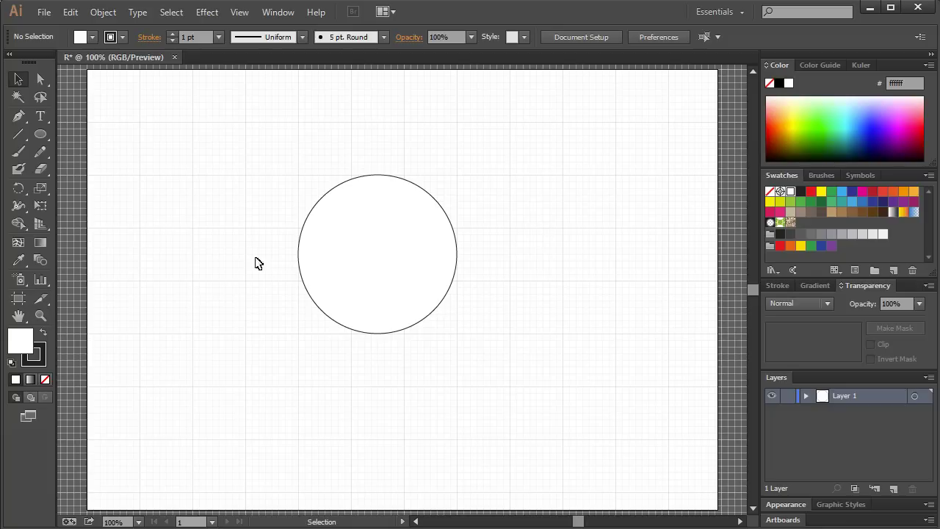
Set the circle's fill to None so only its 1 pt outline remains.
left_click(374, 248)
left_click(88, 41)
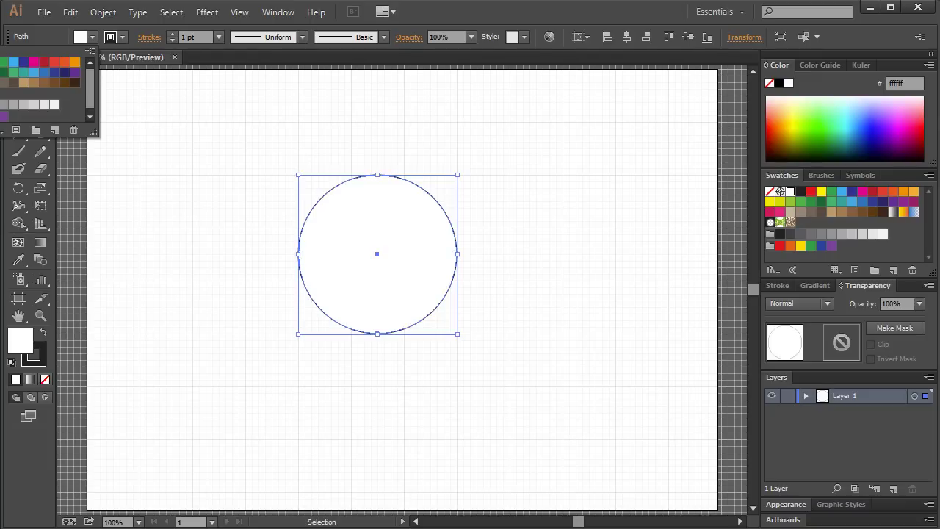
key("/")
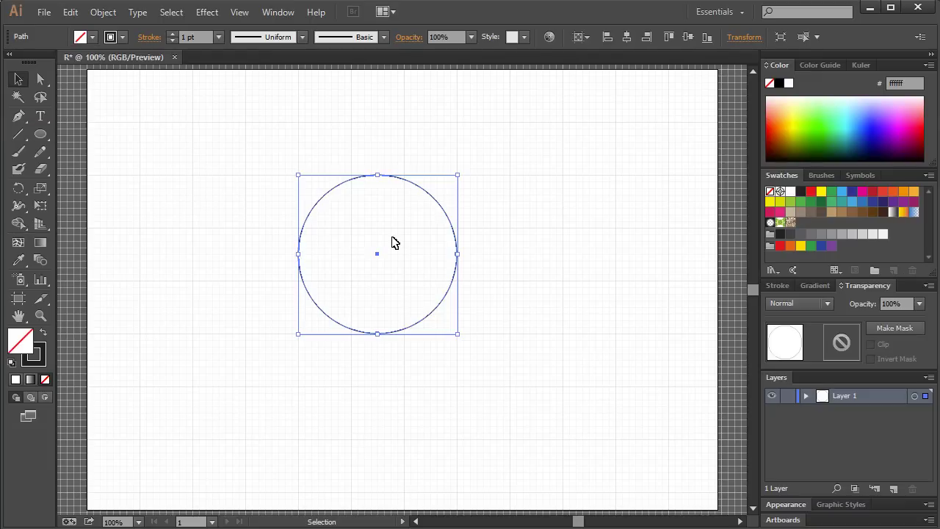
left_click(394, 241)
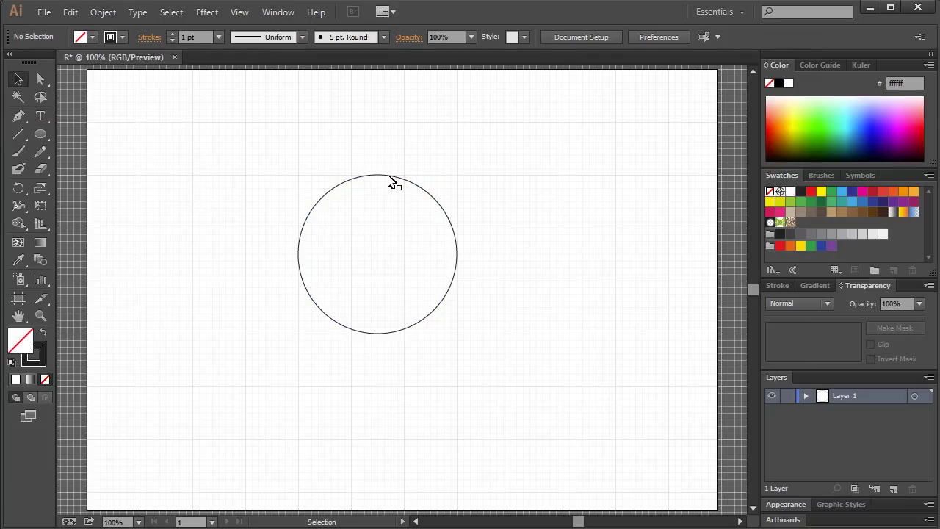
left_click(392, 176)
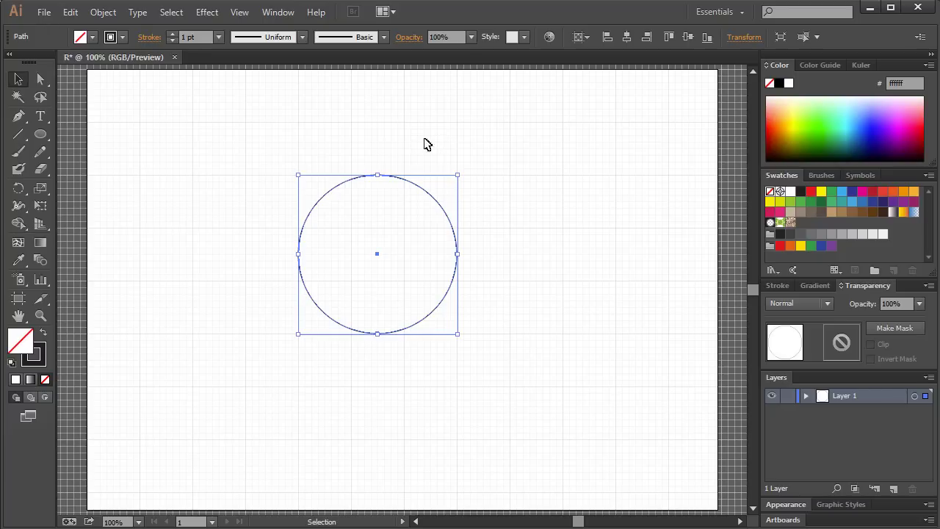
left_click(461, 189)
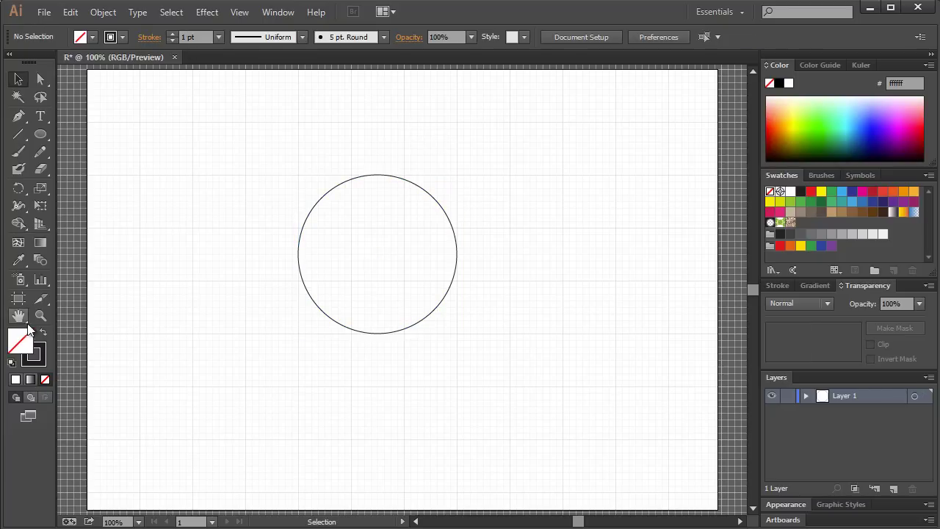
Select the circle and attempt a Join, dismissing the cannot-be-joined warning.
left_click(44, 320)
left_click(21, 81)
left_click(386, 176)
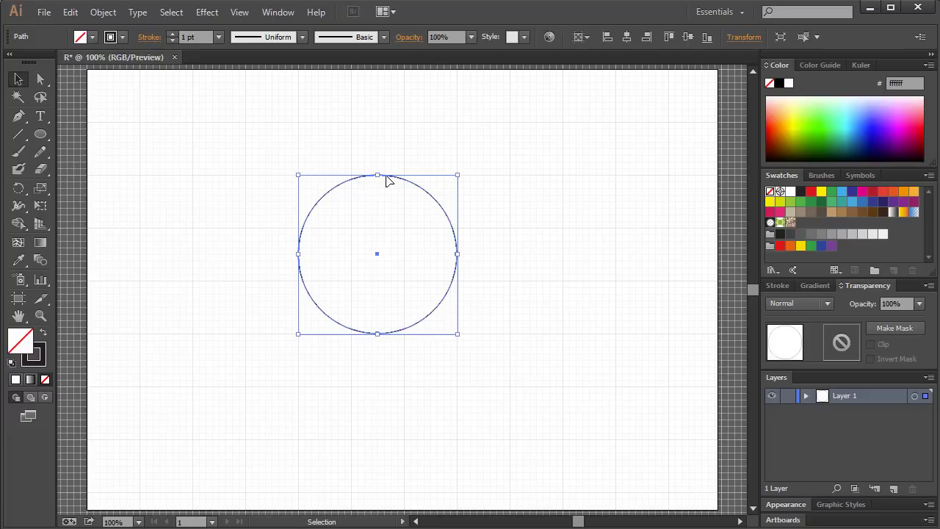
key("ctrl+j")
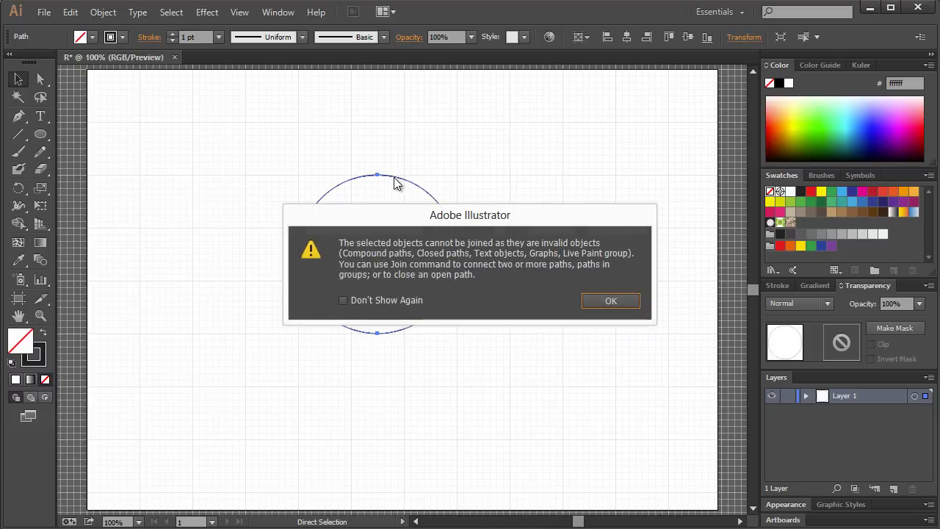
left_click(597, 300)
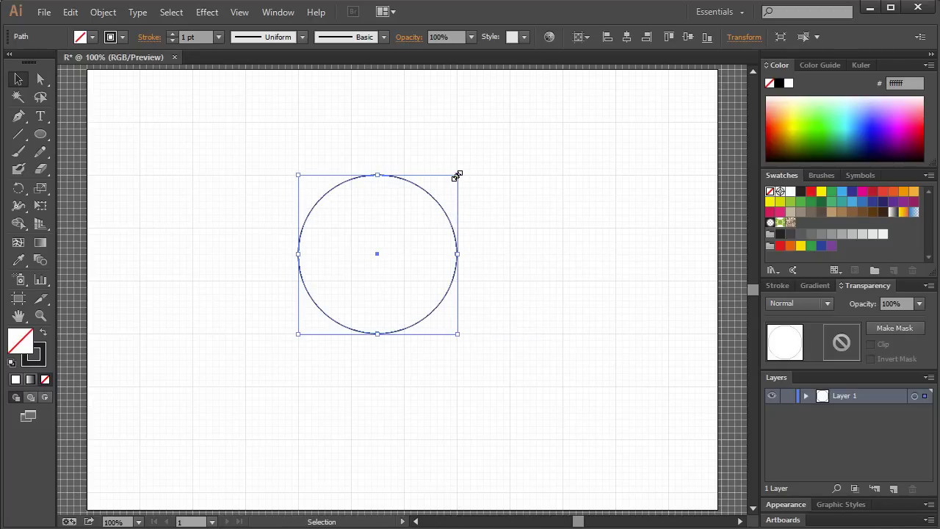
Scale a concentric copy of the circle down to about a third, checking it zoomed in.
left_click_drag(457, 175, 418, 213)
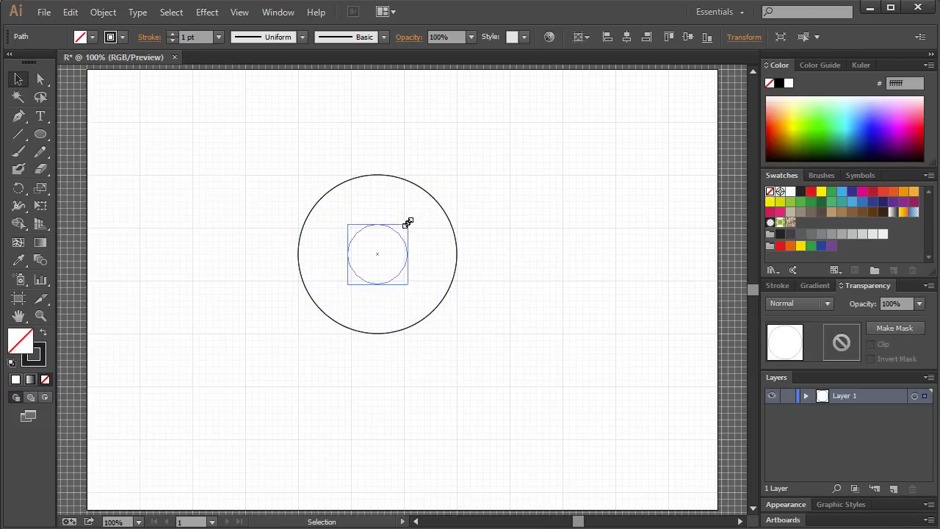
left_click_drag(408, 223, 405, 227)
left_click(538, 149)
left_click(41, 316)
left_click_drag(293, 163, 469, 357)
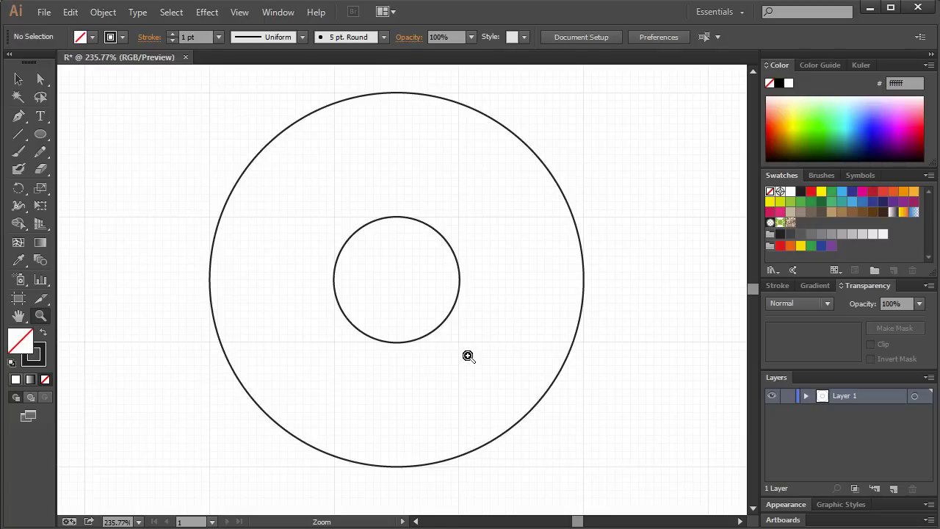
left_click(24, 85)
key("ctrl+1")
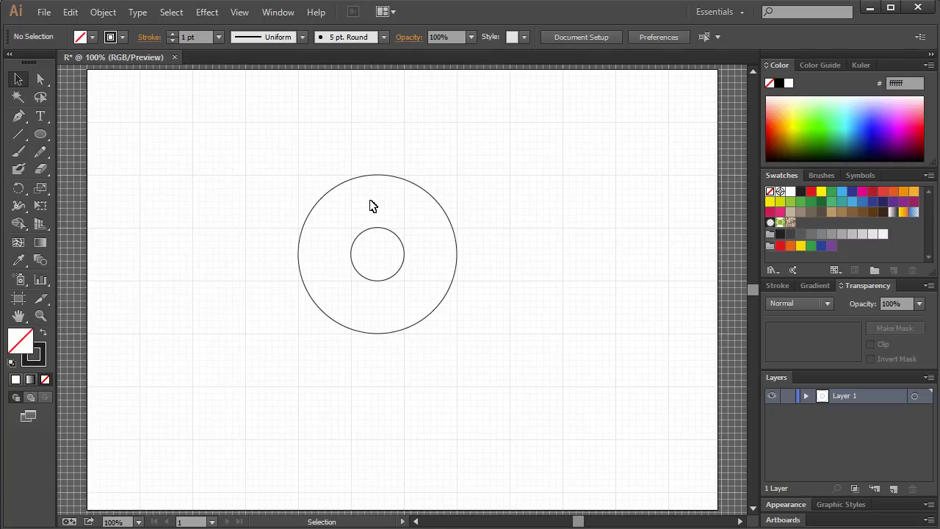
Draw a horizontal line tangent to the outer circle's top, extending past both sides.
left_click_drag(18, 134, 74, 140)
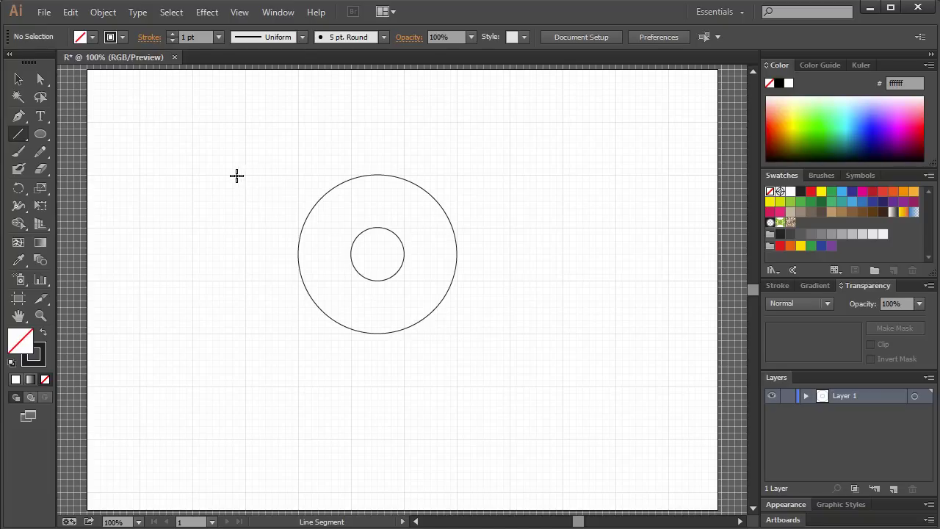
left_click_drag(218, 176, 510, 174)
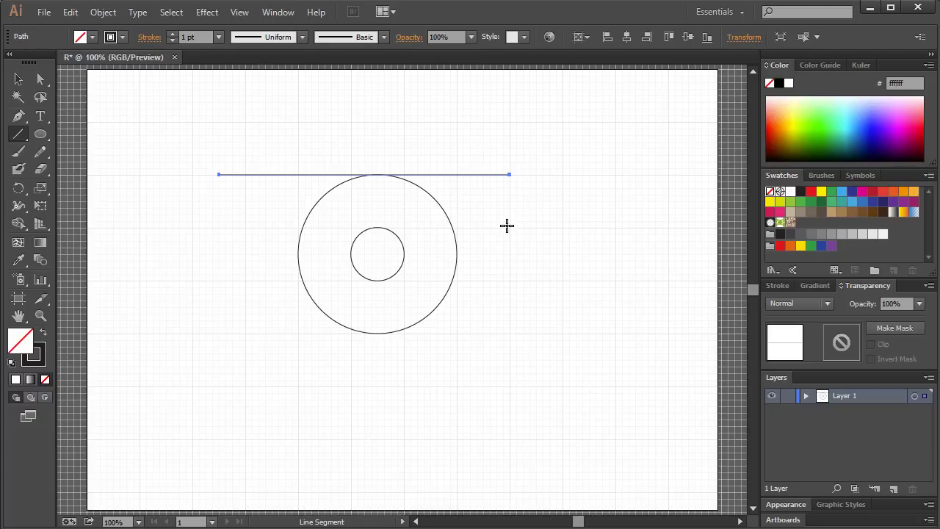
left_click(18, 79)
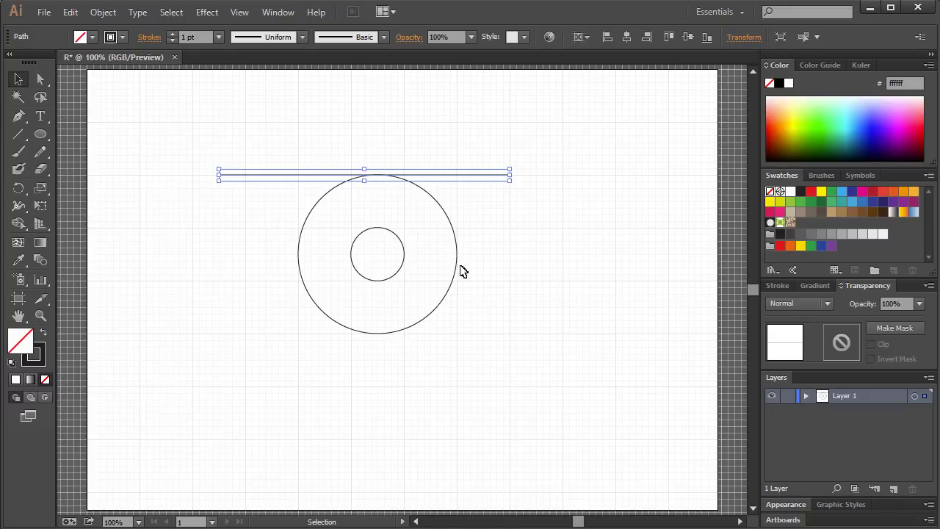
left_click(515, 220)
left_click(410, 176)
left_click(43, 313)
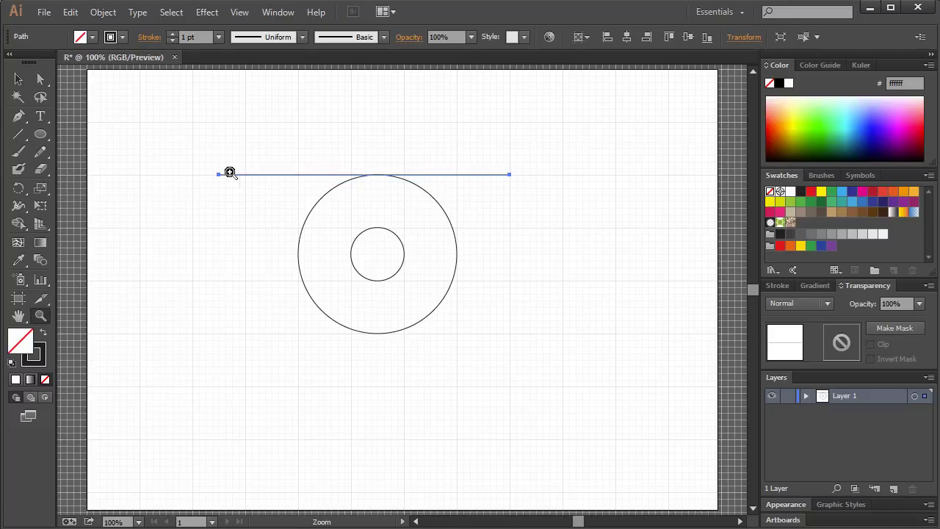
left_click_drag(176, 143, 544, 218)
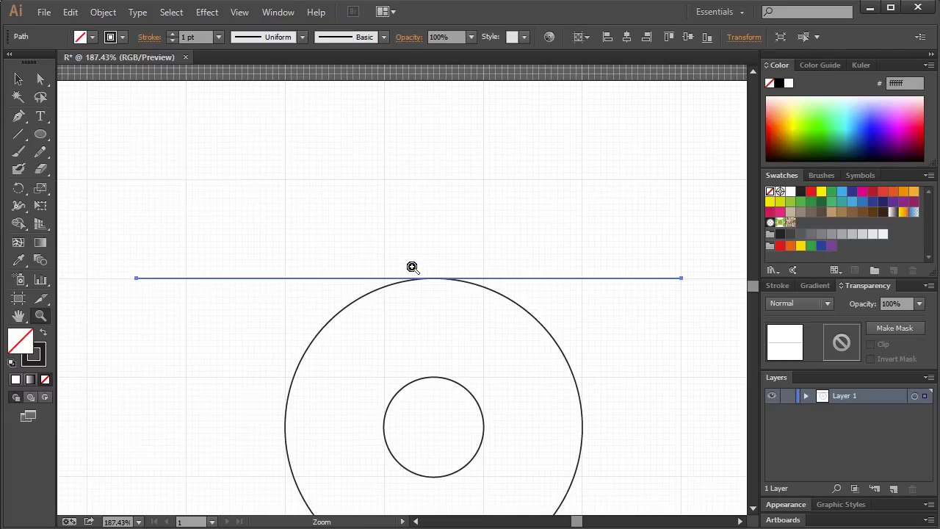
left_click_drag(405, 260, 487, 320)
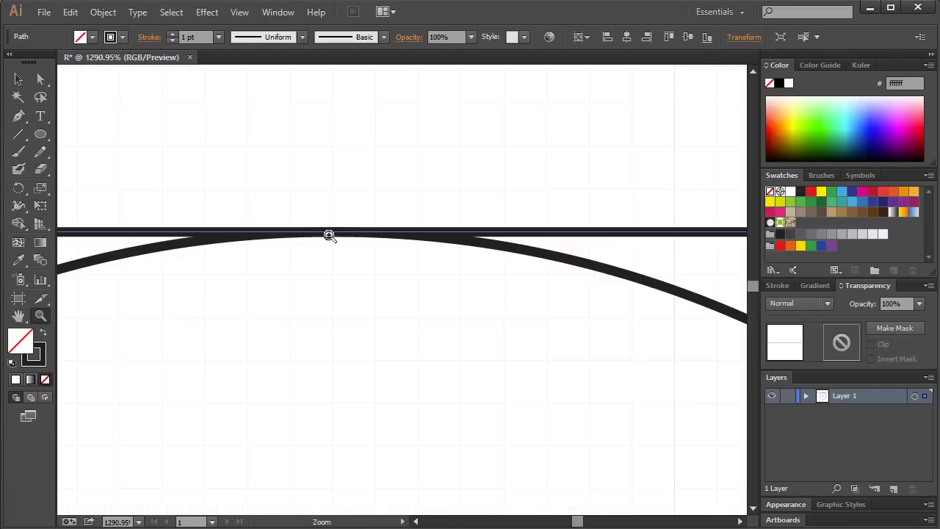
key("ctrl+1")
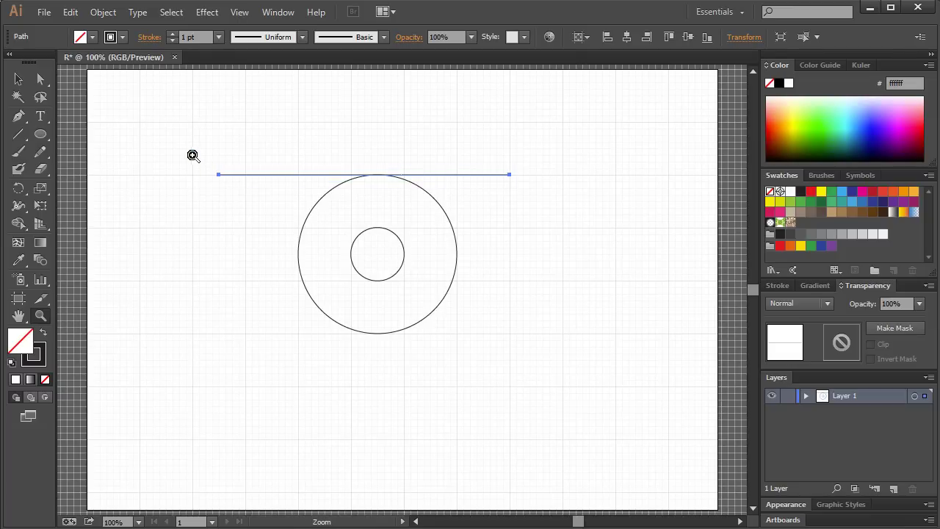
left_click_drag(193, 155, 264, 209)
left_click(41, 80)
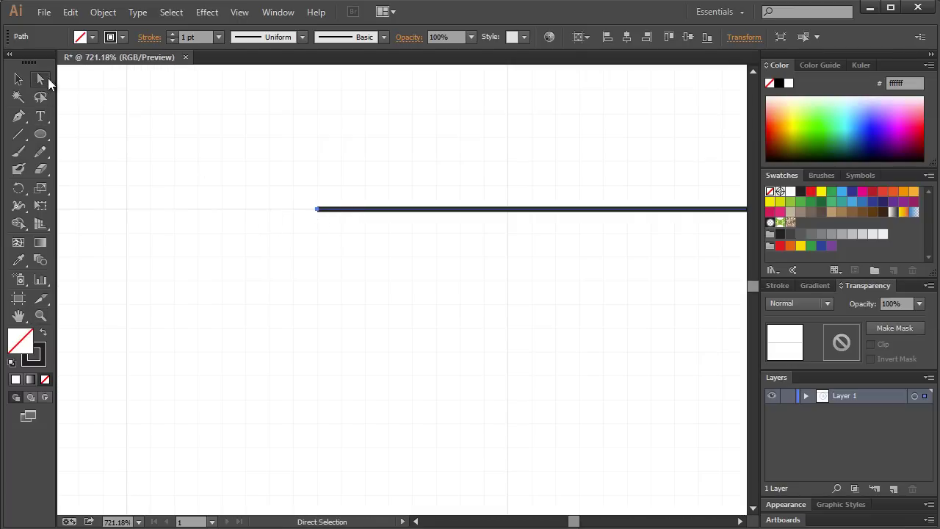
left_click_drag(40, 79, 208, 159)
left_click(318, 211)
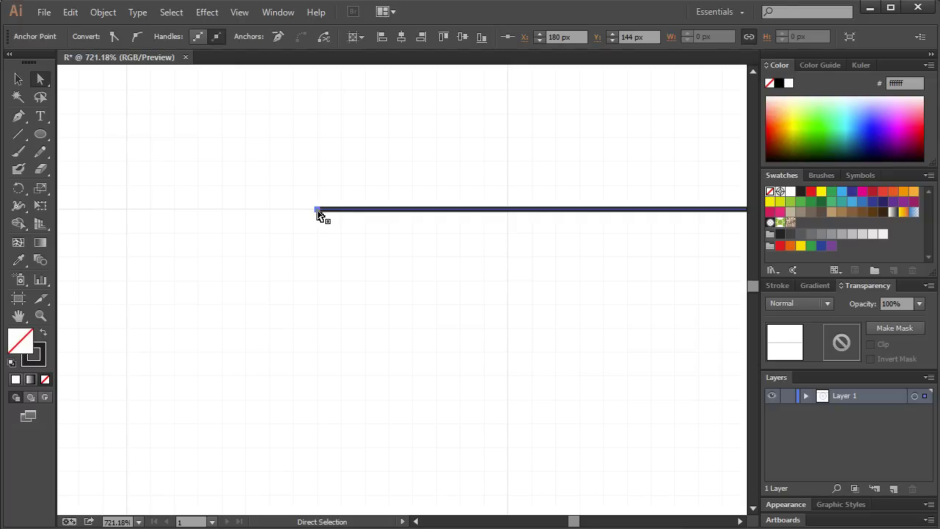
mouse_move(318, 211)
left_mouse_down()
mouse_move(318, 233)
mouse_move(319, 213)
left_mouse_up()
left_click_drag(576, 524, 583, 523)
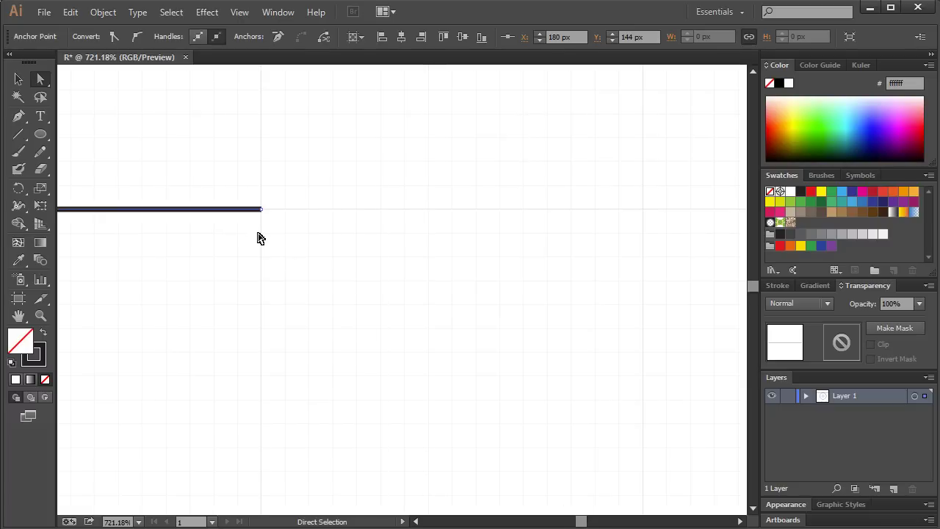
mouse_move(262, 211)
left_mouse_down()
mouse_move(265, 227)
mouse_move(278, 213)
left_mouse_up()
left_click(329, 221)
key("ctrl+1")
Alt-drag three line copies to the inner circle's top, inner circle's bottom and outer circle's bottom.
left_click(18, 79)
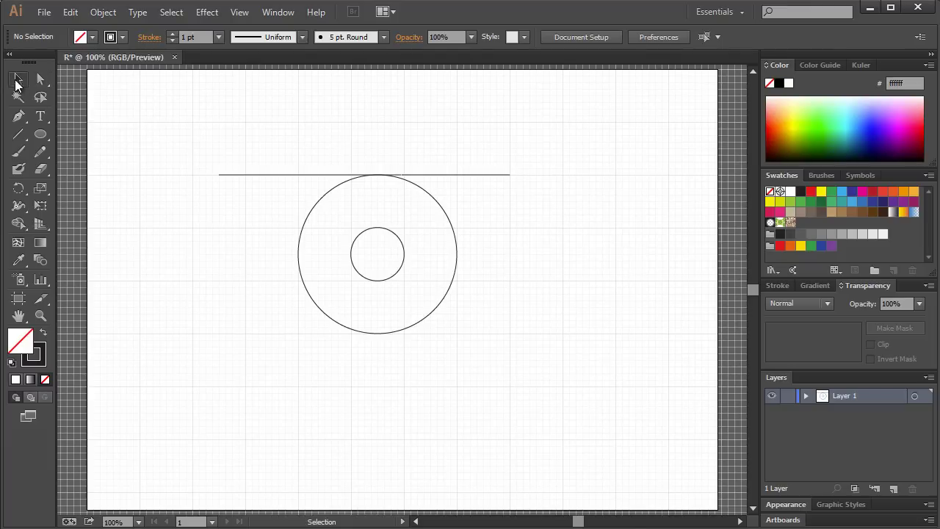
left_click(296, 176)
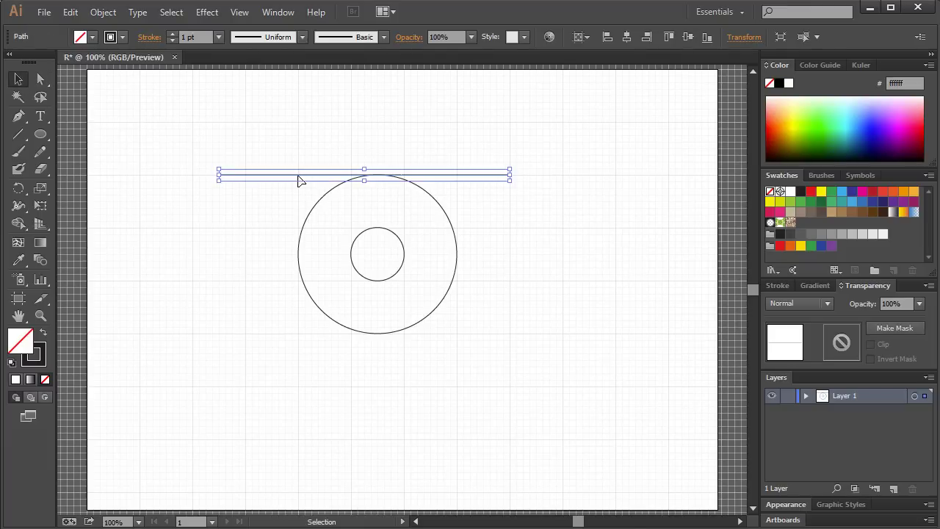
left_click_drag(306, 180, 304, 233)
left_click(569, 270)
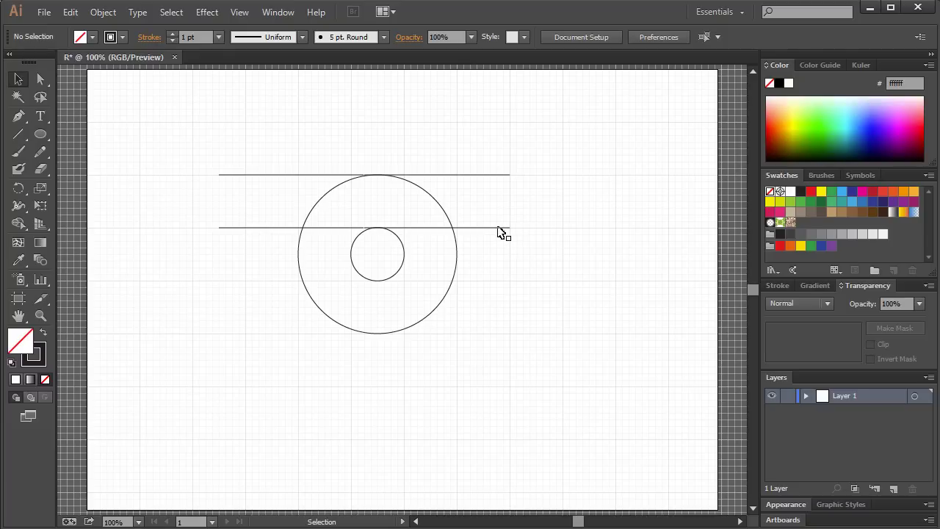
left_click(240, 229)
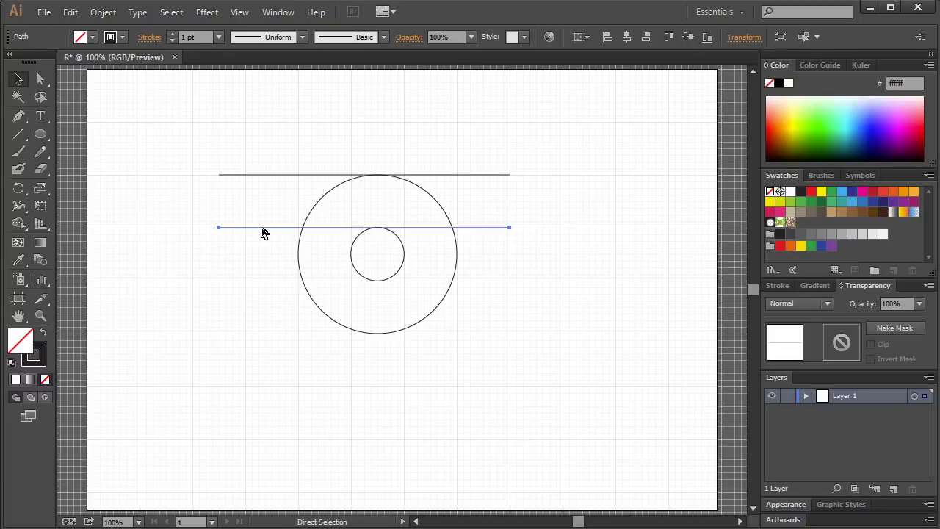
left_click_drag(266, 232, 260, 284)
left_click(605, 304)
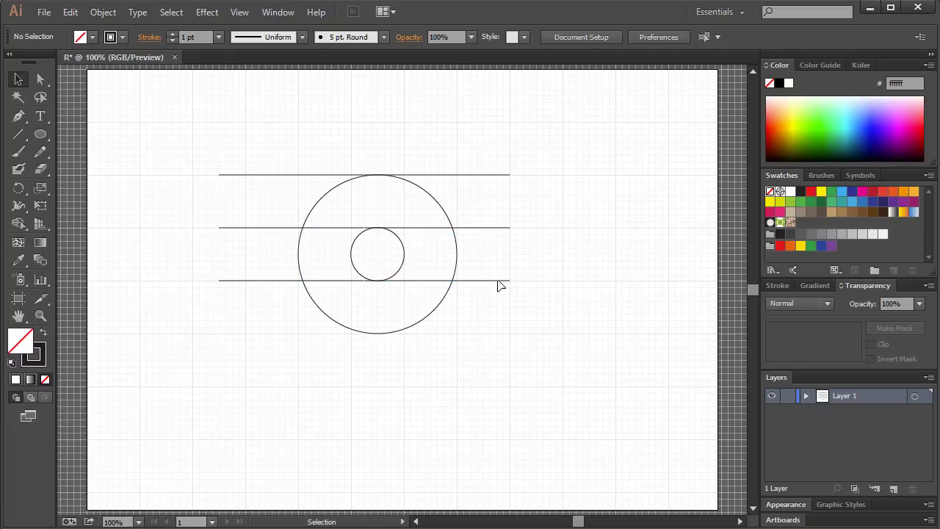
left_click(506, 281)
left_click_drag(501, 285, 497, 338)
left_click(564, 313)
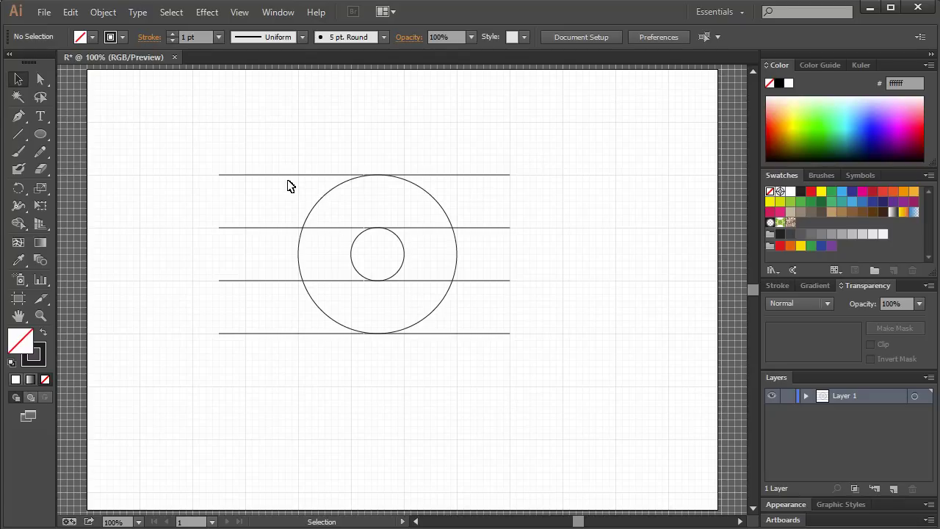
Draw a 45° down-right diagonal and shift it left to graze the inner circle's lower-left edge.
left_click(19, 135)
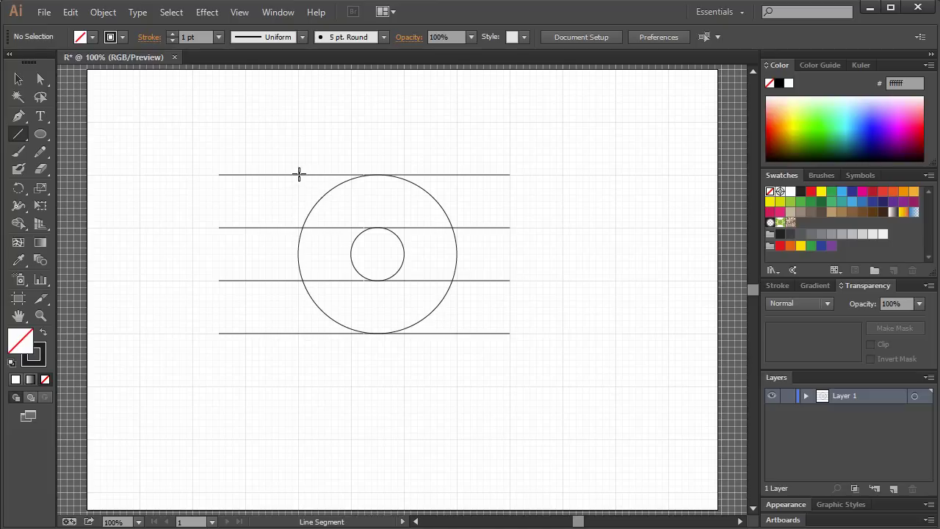
left_click_drag(273, 150, 475, 340)
left_click_drag(477, 354, 478, 356)
left_click(18, 79)
left_click(176, 183)
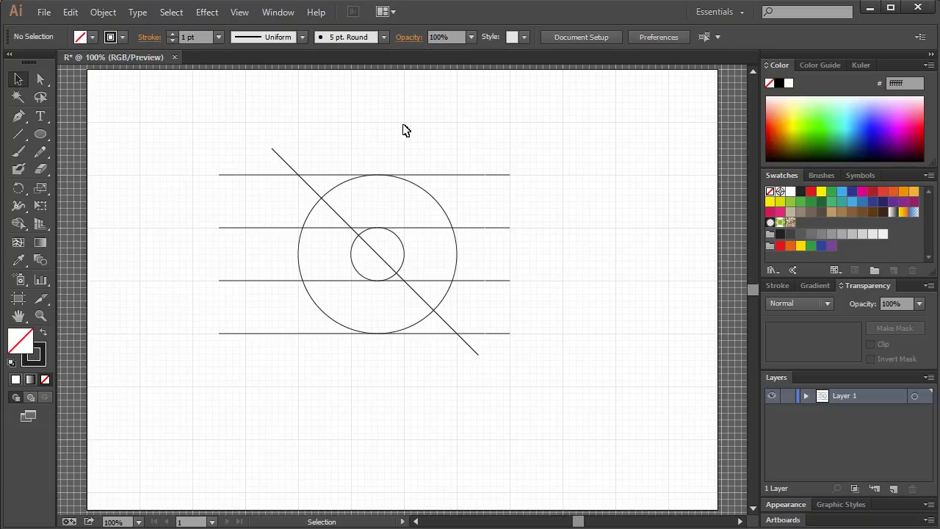
left_click(375, 255)
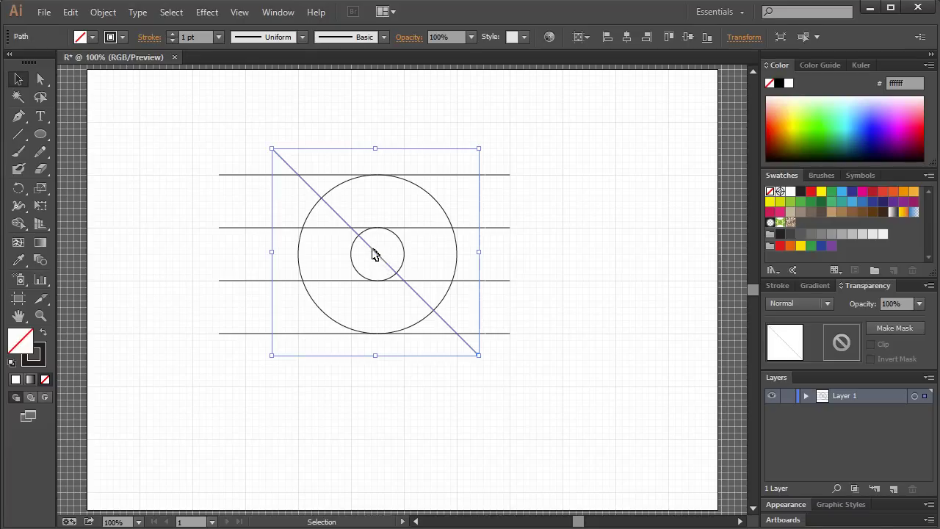
left_click_drag(373, 253, 324, 263)
left_click(434, 455)
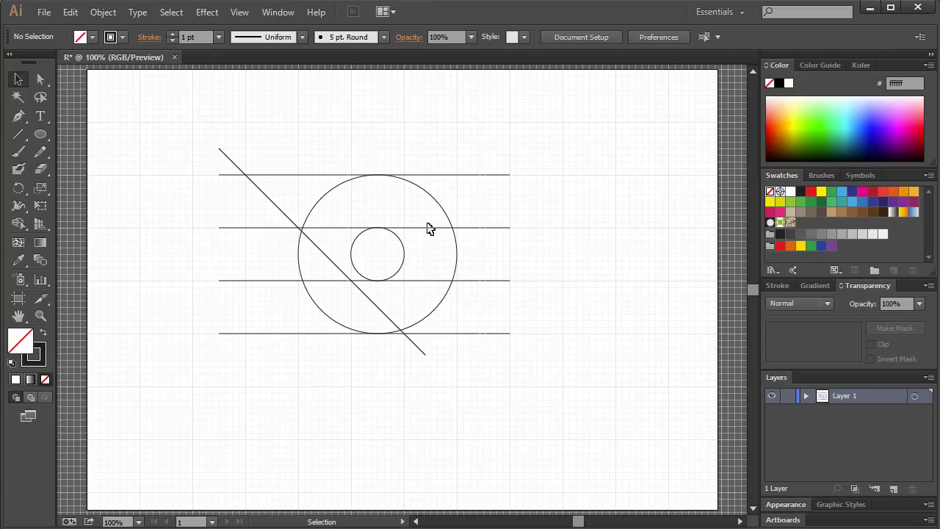
Zoom in to inspect the diagonal line's top end and its anchor point.
key("z")
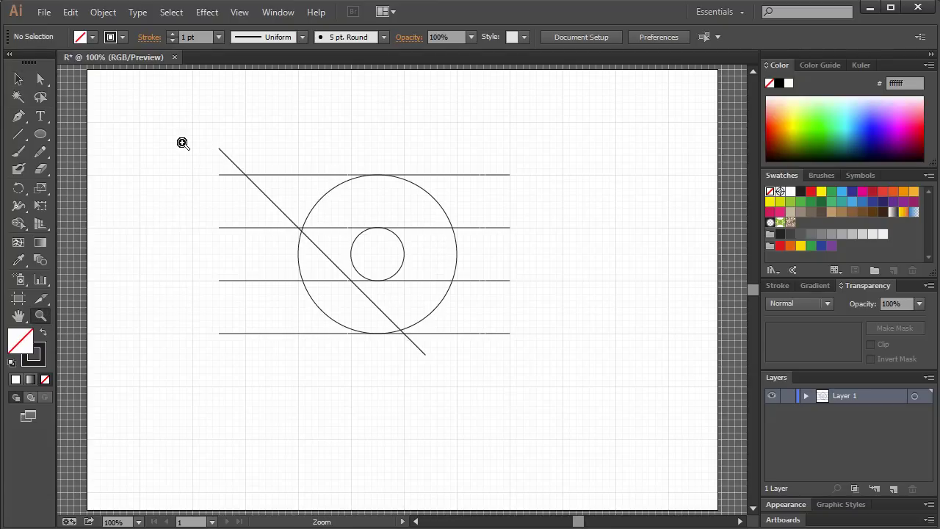
left_click_drag(176, 136, 470, 370)
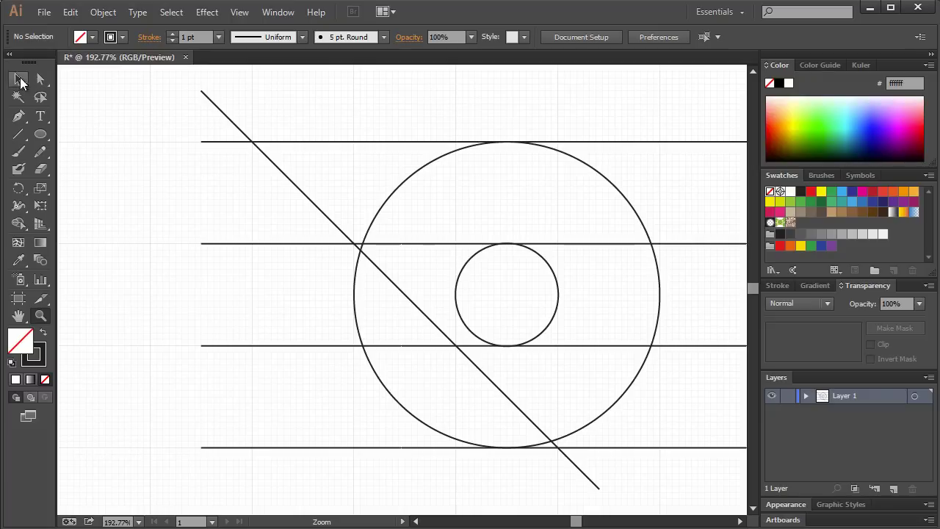
left_click(19, 79)
left_click(232, 123)
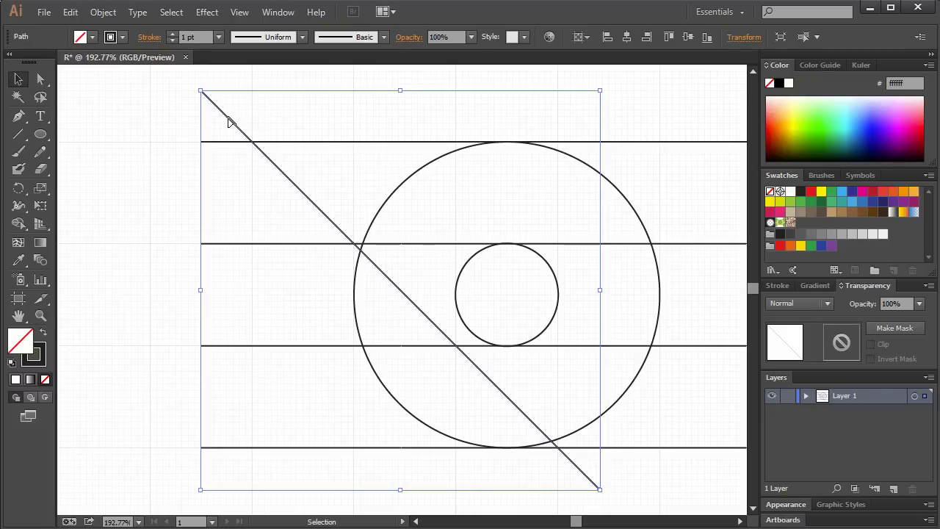
left_click(181, 103)
left_click(41, 315)
left_click_drag(180, 86, 238, 118)
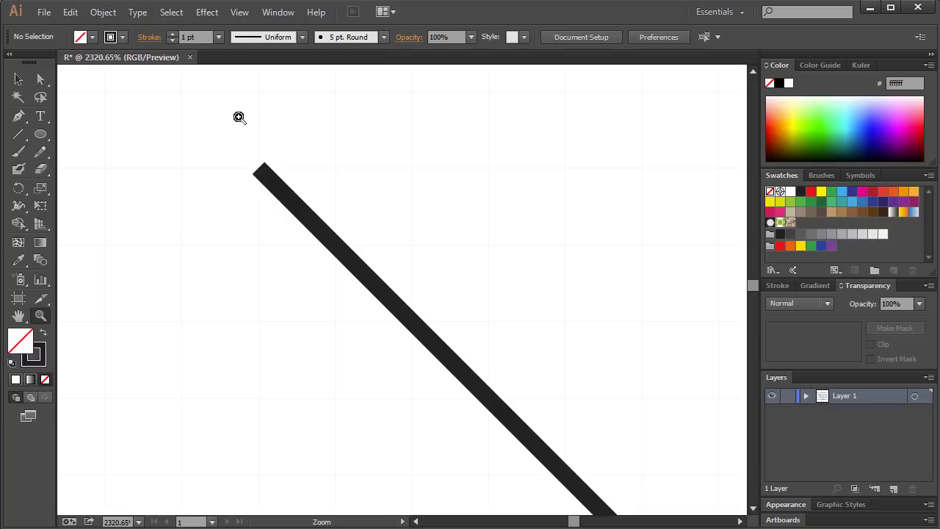
left_click(41, 78)
left_click(259, 171)
left_click(290, 176)
Return to 100% and marquee-select all the lines and both circles.
key("ctrl+1")
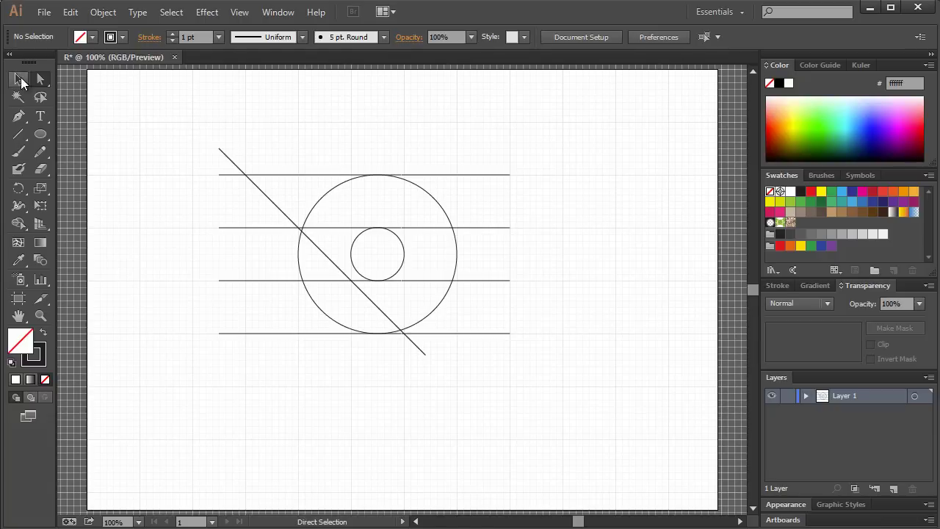
left_click(20, 80)
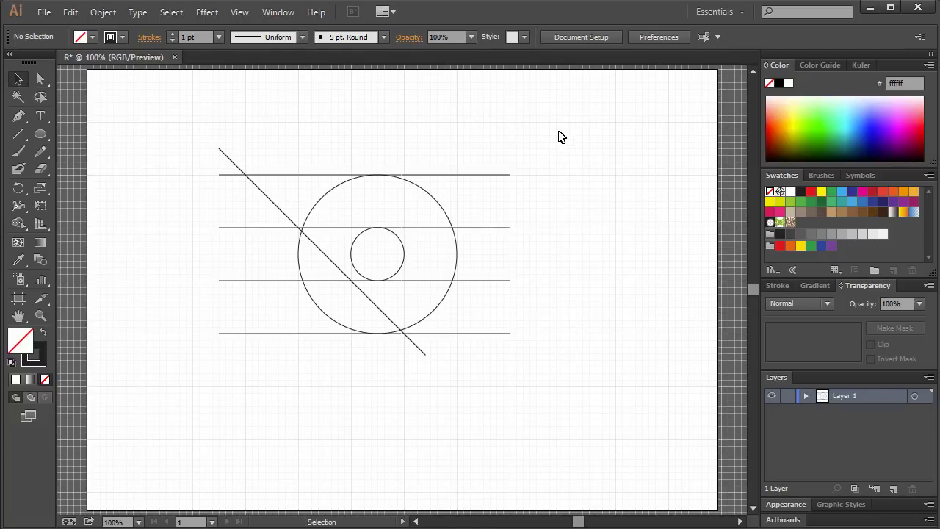
left_click_drag(578, 143, 201, 376)
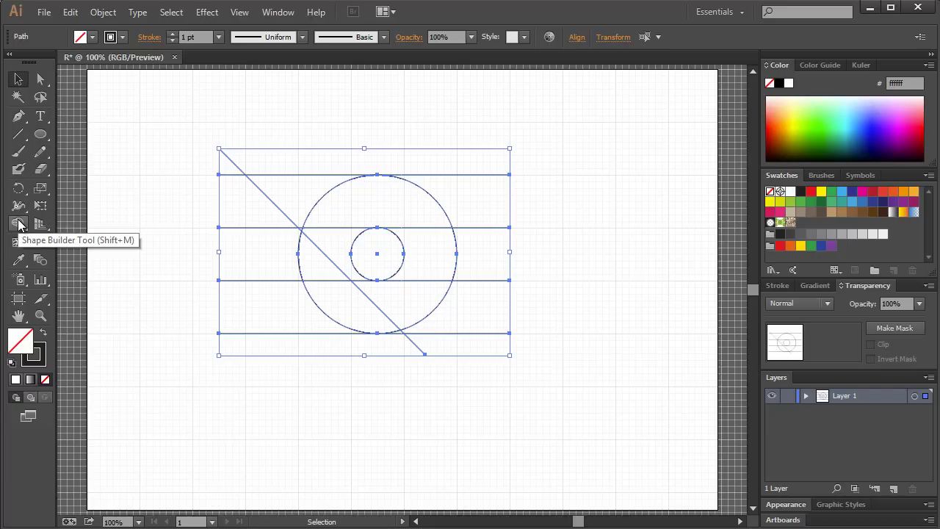
With Shape Builder, unite the triangle and ring regions bounded by the top line, diagonal and inner circle.
left_click(18, 224)
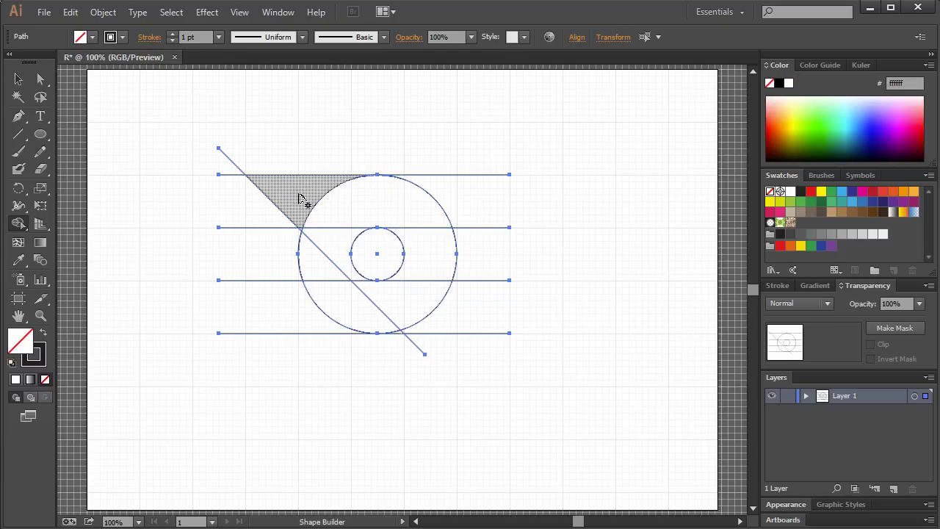
mouse_move(301, 192)
left_mouse_down()
mouse_move(418, 216)
mouse_move(435, 261)
mouse_move(431, 280)
mouse_move(400, 223)
mouse_move(411, 224)
mouse_move(423, 267)
mouse_move(409, 240)
mouse_move(404, 258)
mouse_move(374, 248)
mouse_move(385, 205)
mouse_move(406, 203)
mouse_move(315, 197)
mouse_move(387, 200)
mouse_move(418, 220)
mouse_move(424, 214)
mouse_move(425, 301)
left_mouse_up()
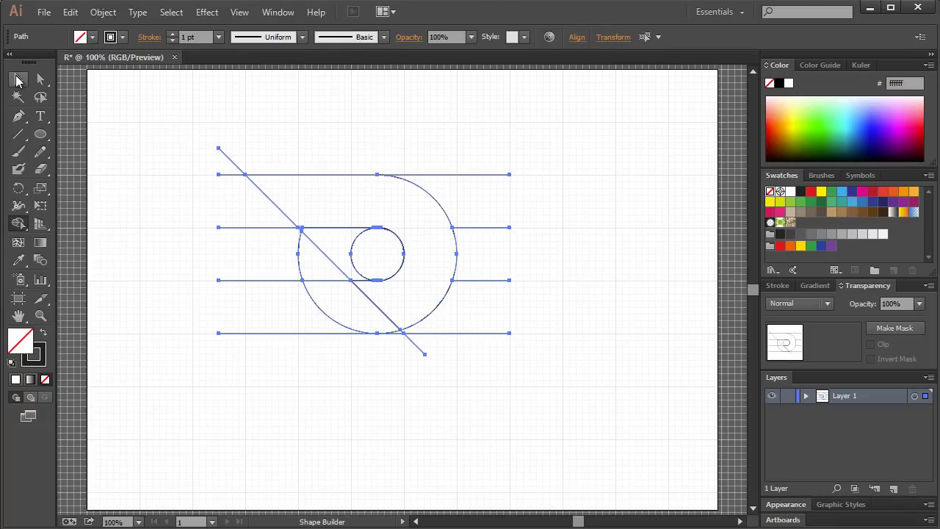
Move the two lowest horizontal lines down, out of the way of the bowl.
left_click(18, 81)
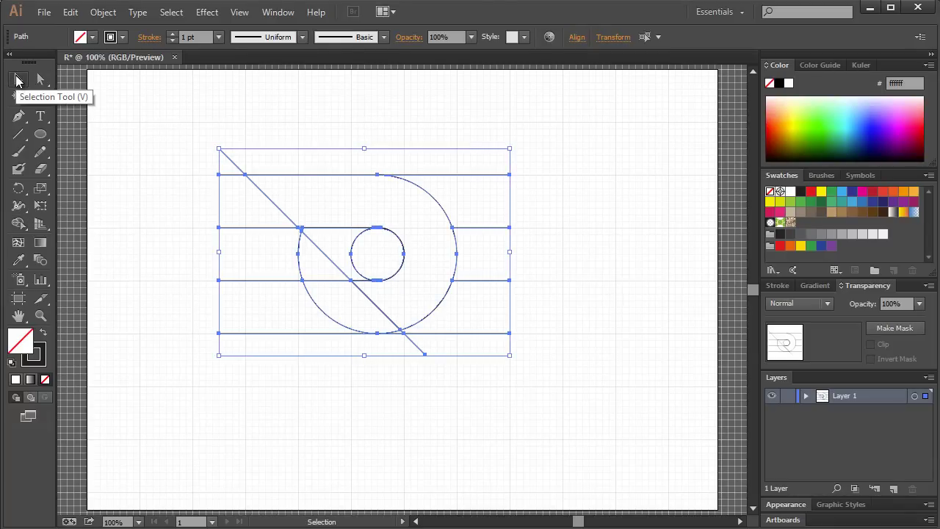
left_click(217, 118)
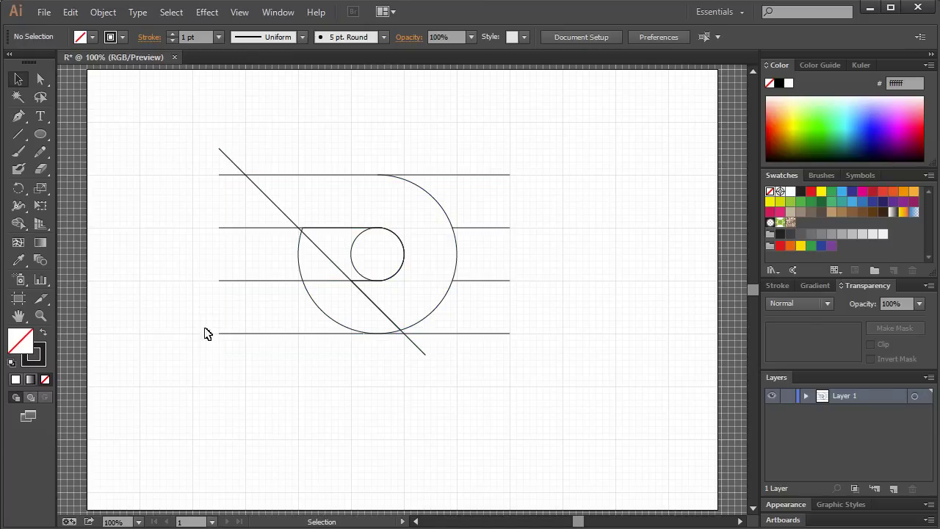
left_click_drag(214, 279, 257, 350)
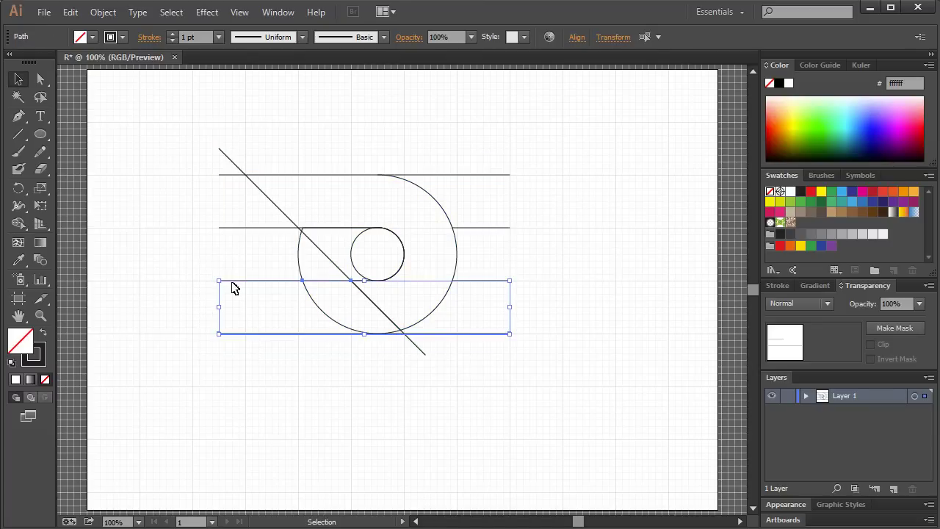
left_click(193, 260)
left_click_drag(233, 315, 279, 379)
left_click_drag(247, 277, 264, 435)
Delete the stray left ends, diagonal stubs, right ends and inner overlapping segments.
left_click(399, 346)
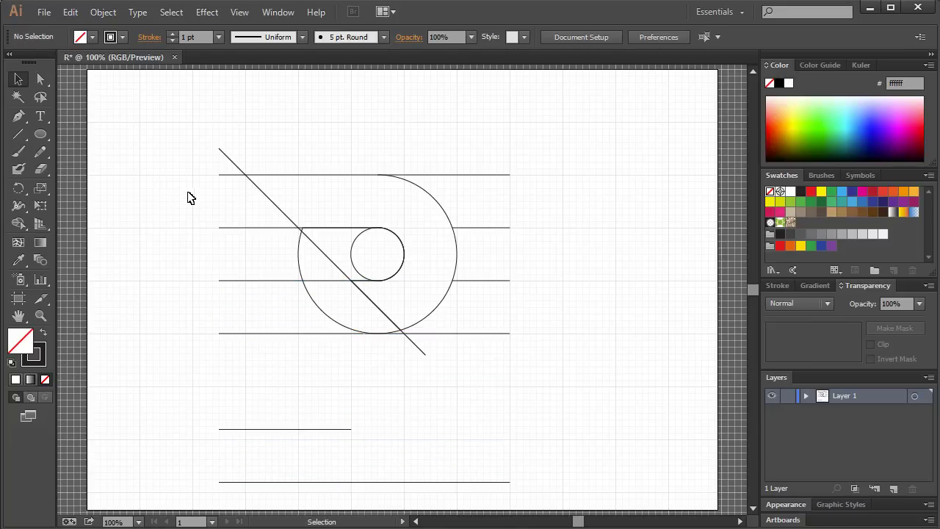
left_click_drag(190, 169, 230, 352)
key("Delete")
left_click_drag(183, 134, 252, 159)
key("Delete")
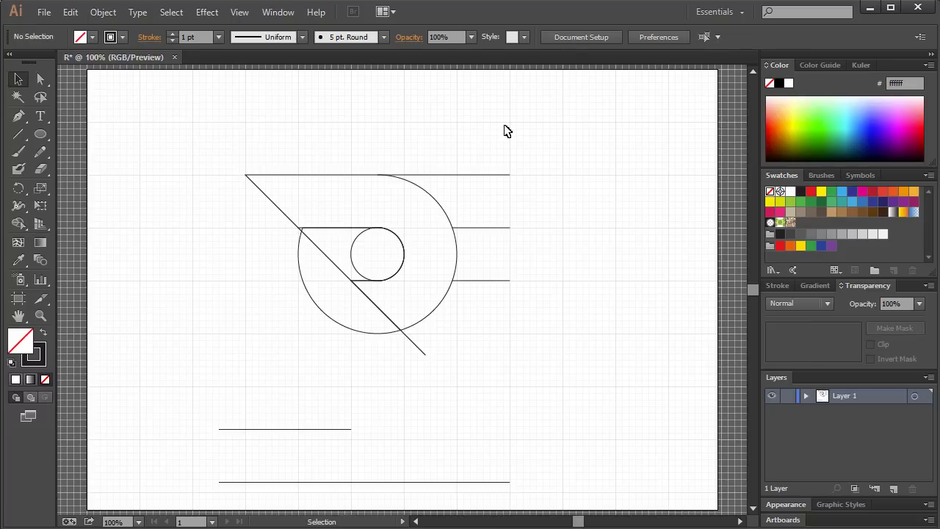
left_click_drag(505, 125, 493, 327)
key("Delete")
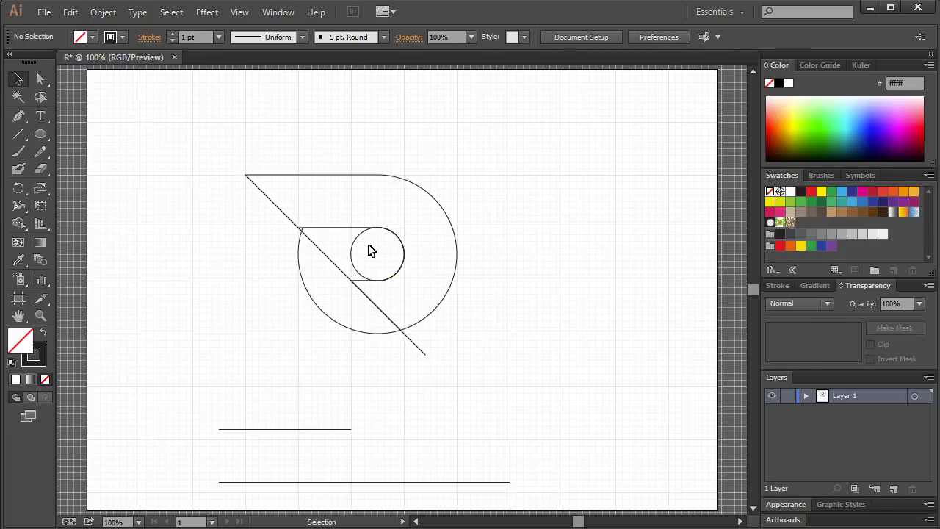
left_click_drag(371, 252, 274, 265)
key("Delete")
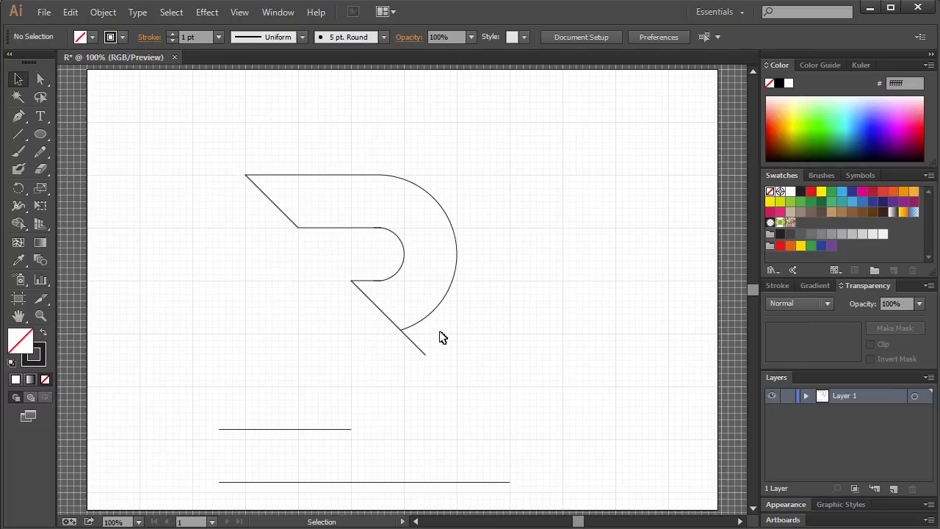
left_click_drag(424, 350, 426, 357)
key("Delete")
Move the two spare lines up beneath the bowl and rotate them 45°.
left_click_drag(194, 391, 275, 494)
left_click_drag(274, 429, 282, 307)
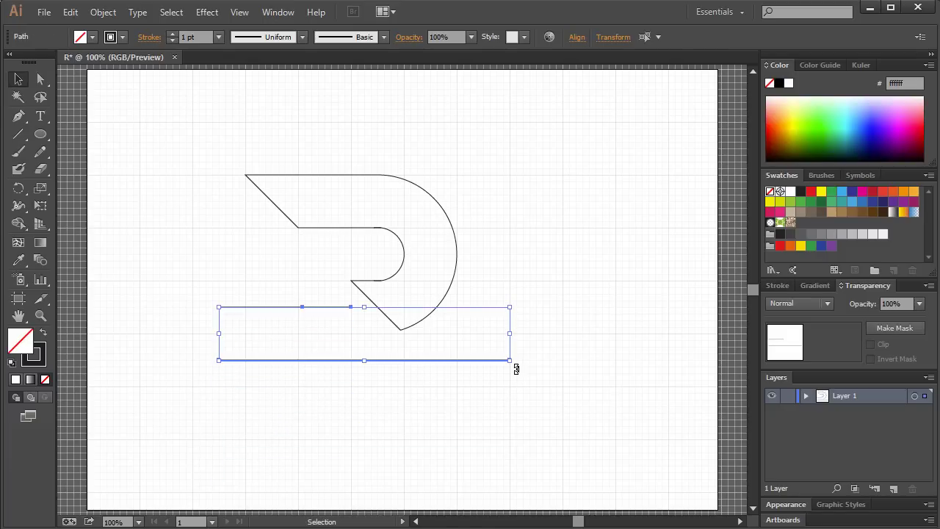
key("ctrl+shift+b")
left_click_drag(514, 421, 475, 478)
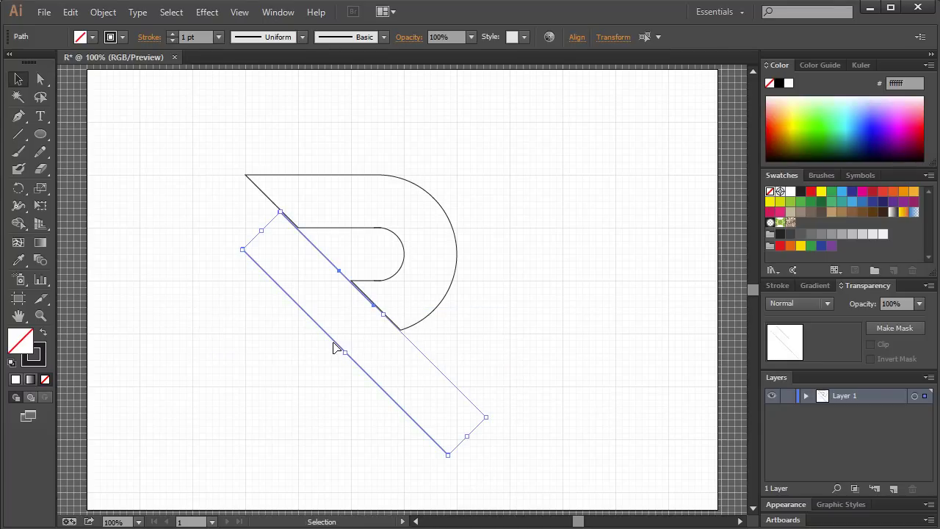
left_click_drag(335, 346, 334, 429)
left_click(280, 317)
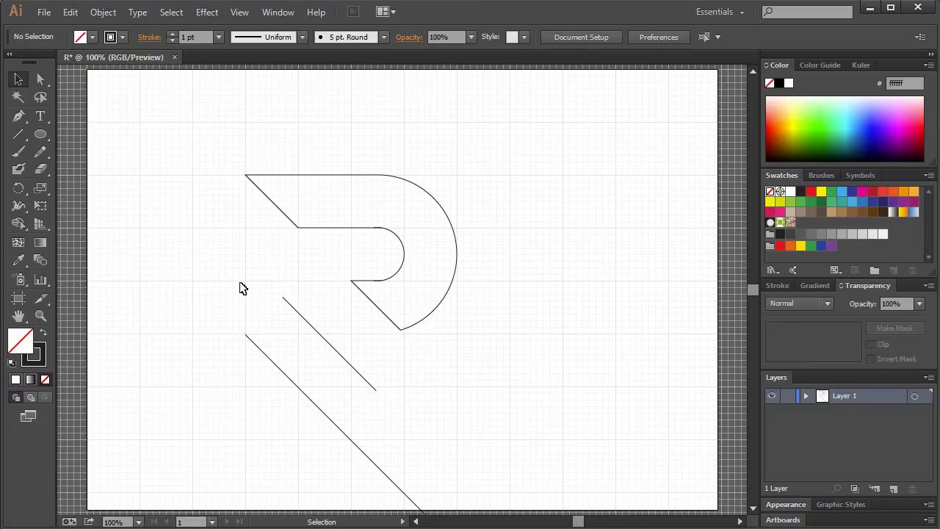
Shift both diagonals right, move the long one up-left, then slide both along their direction.
left_click_drag(199, 287, 334, 382)
left_click_drag(301, 317, 335, 317)
left_click(371, 266)
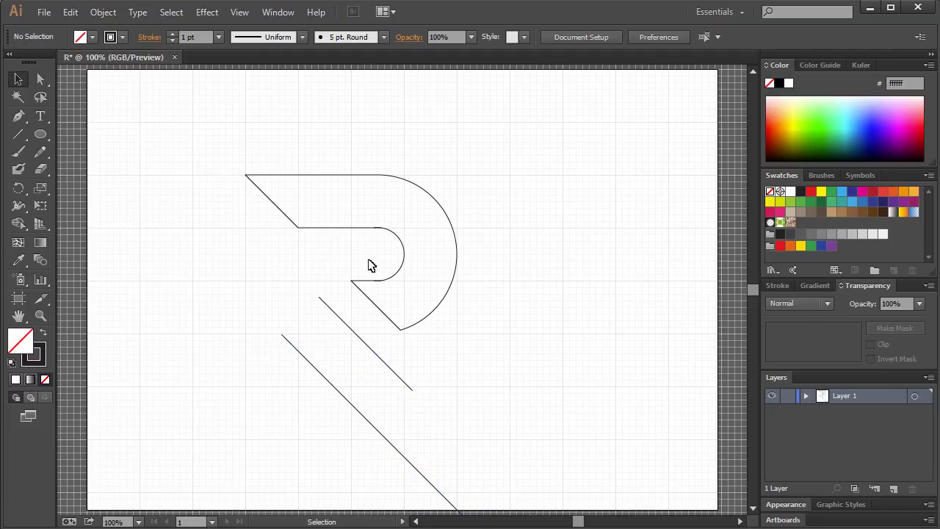
left_click(288, 344)
left_click_drag(283, 334, 237, 272)
left_click(259, 269)
left_click(247, 301)
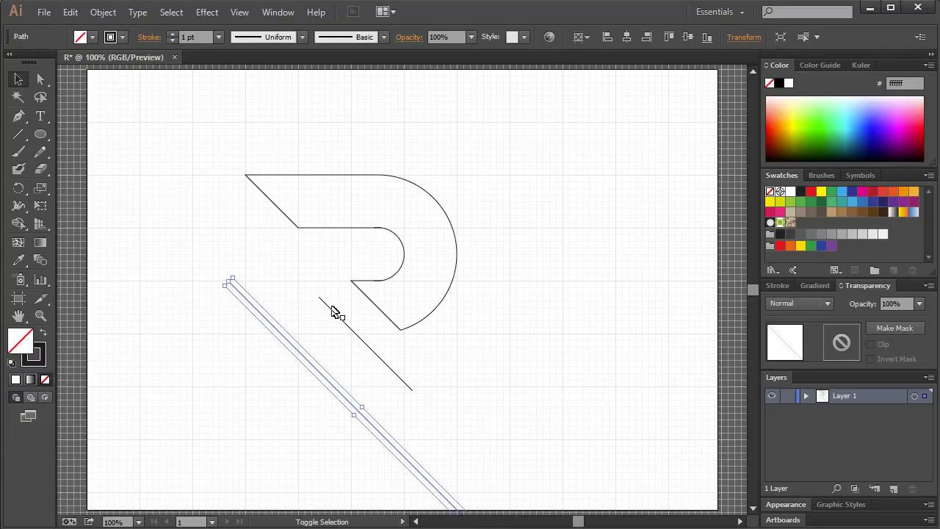
left_click(330, 308, "shift")
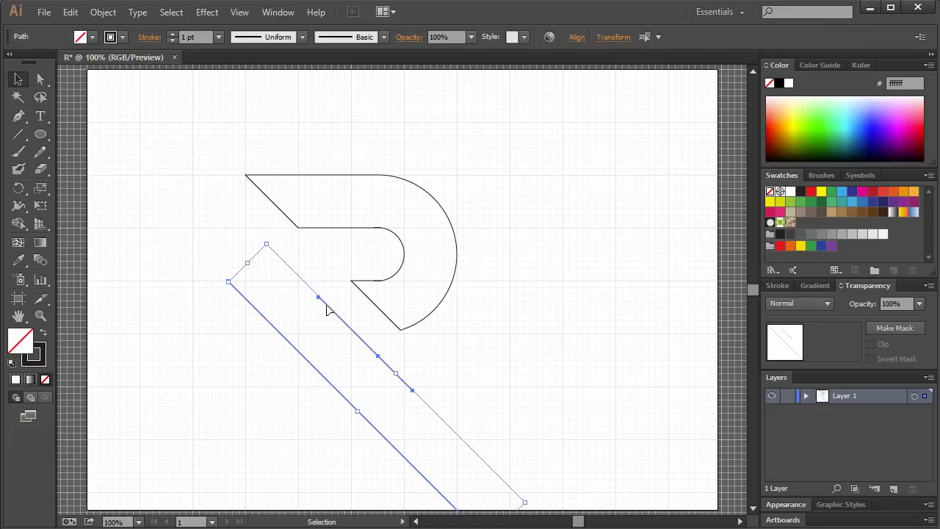
left_click_drag(330, 310, 346, 310)
Slide the short diagonal up-left toward the bowl.
left_click(326, 269)
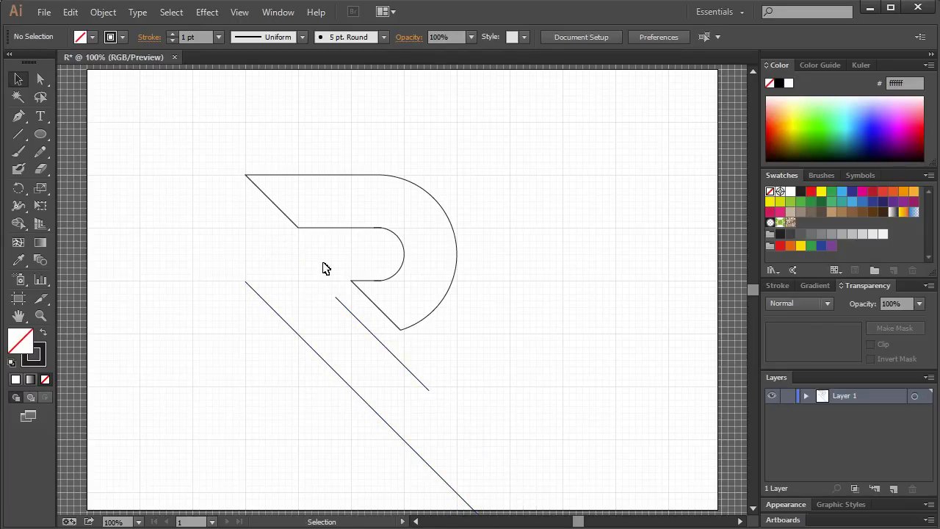
left_click(338, 303)
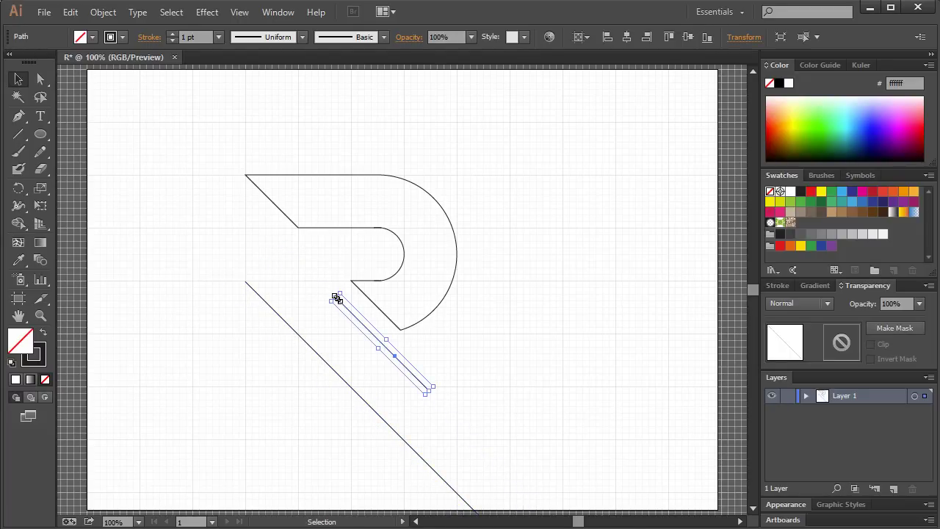
left_click_drag(337, 298, 320, 285)
left_click(297, 262)
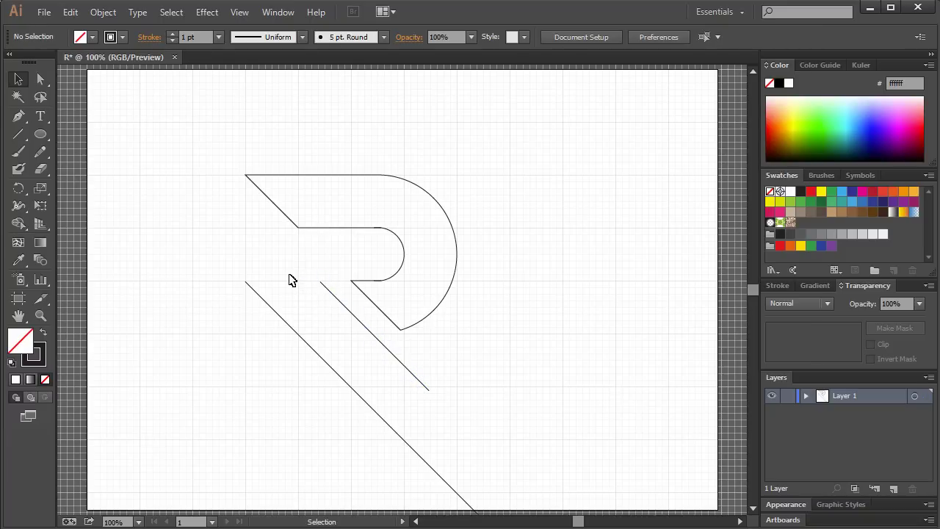
left_click(329, 290)
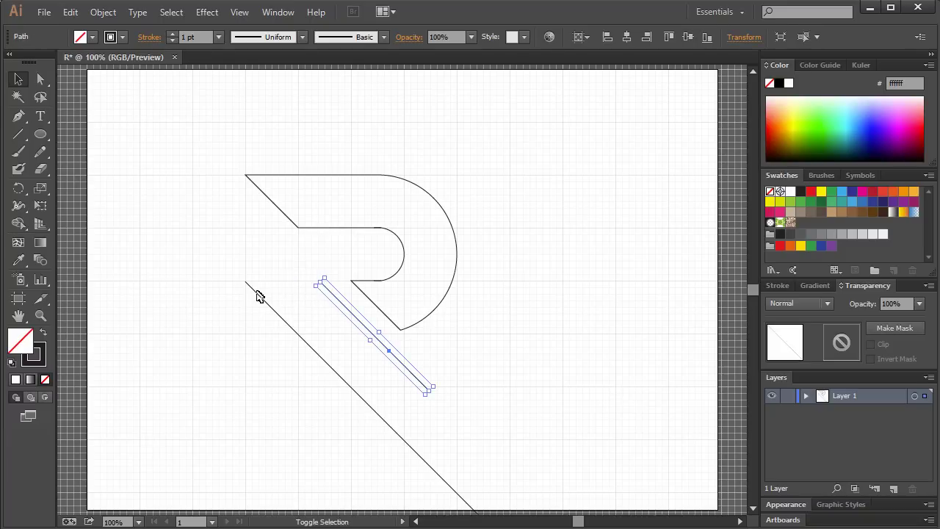
left_click(257, 295, "shift")
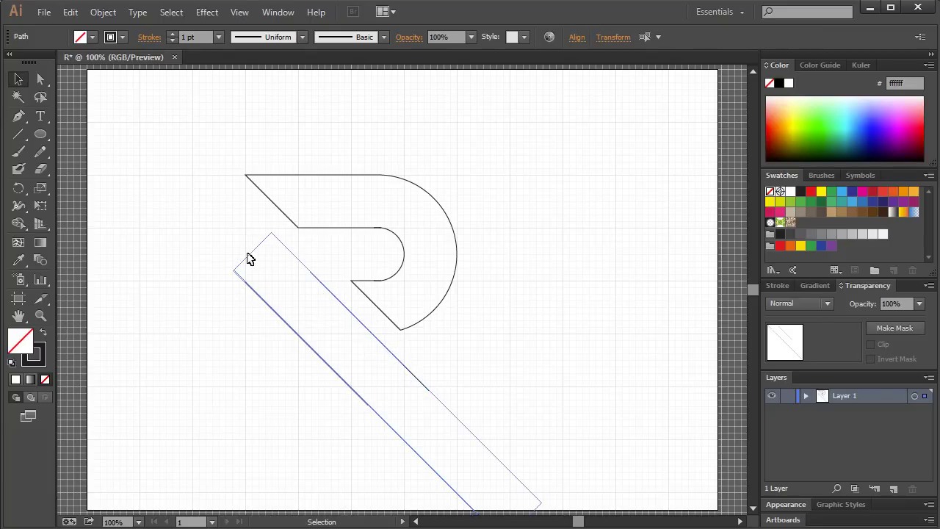
left_click(228, 303)
left_click(19, 134)
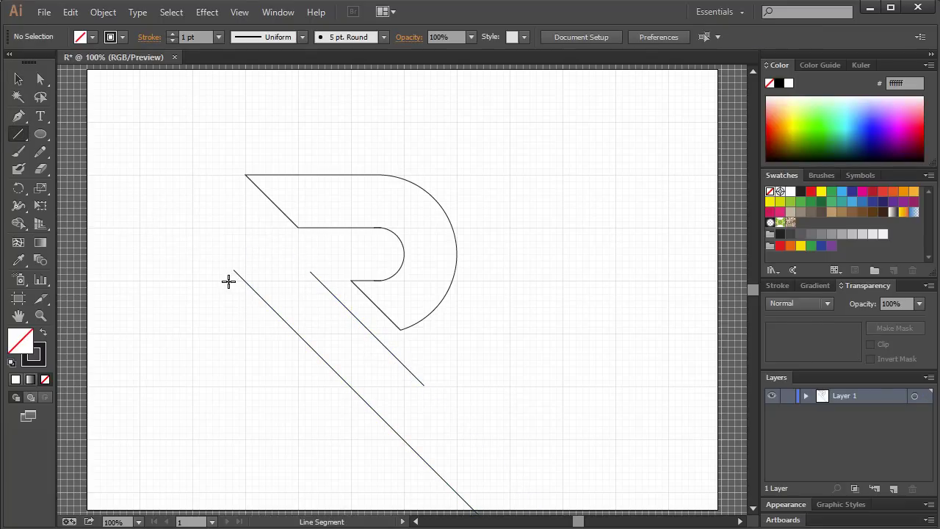
Draw a horizontal line across the leg's top and duplicate it down to the leg's bottom.
left_click_drag(229, 280, 334, 280)
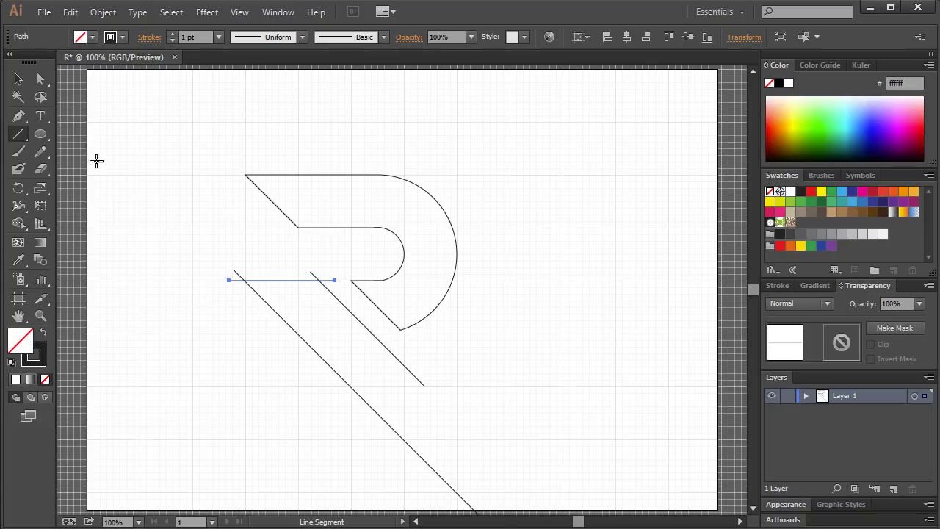
left_click(19, 79)
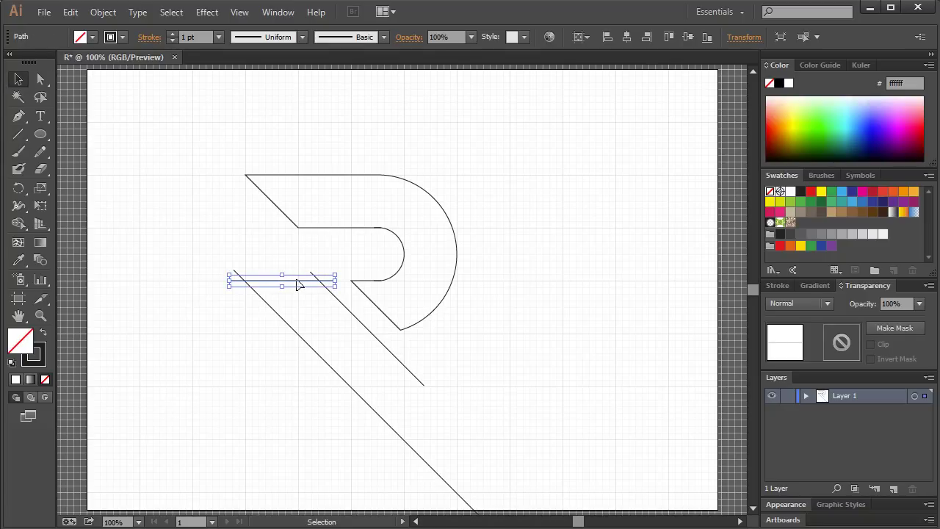
left_click_drag(301, 285, 414, 390)
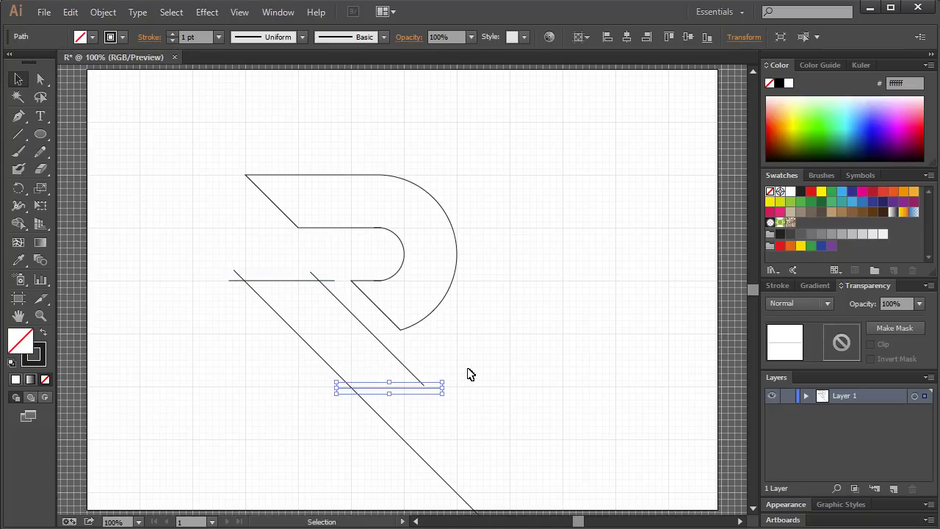
left_click(469, 375)
Extend the inner diagonal's end down to meet the lower horizontal line.
left_click(425, 385)
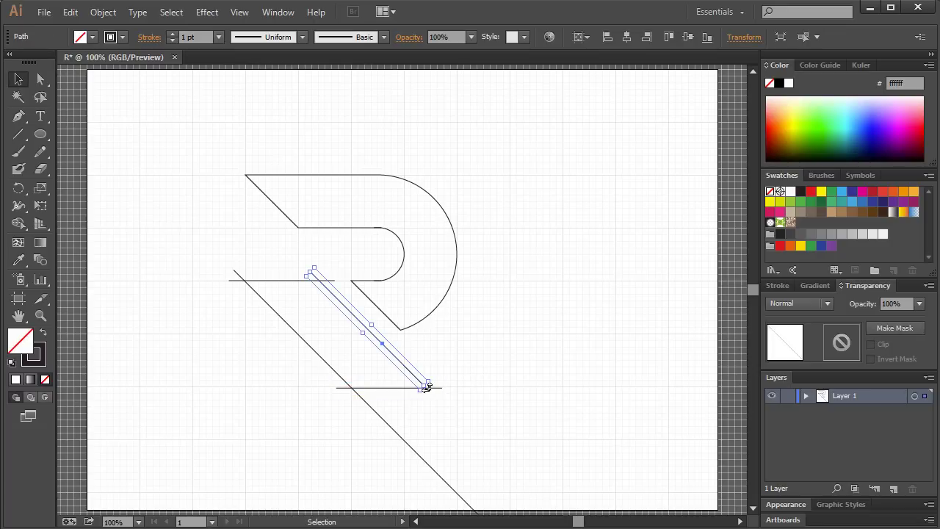
left_click_drag(426, 387, 441, 401)
left_click(500, 397)
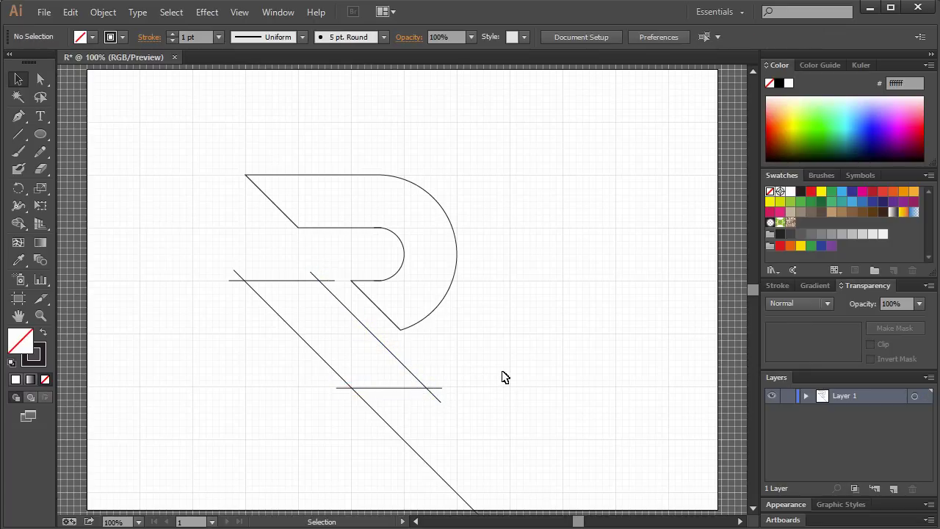
left_click(18, 223)
left_click(18, 79)
Merge the leg lines and short horizontal line into the R with Shape Builder.
left_click_drag(207, 250, 332, 342)
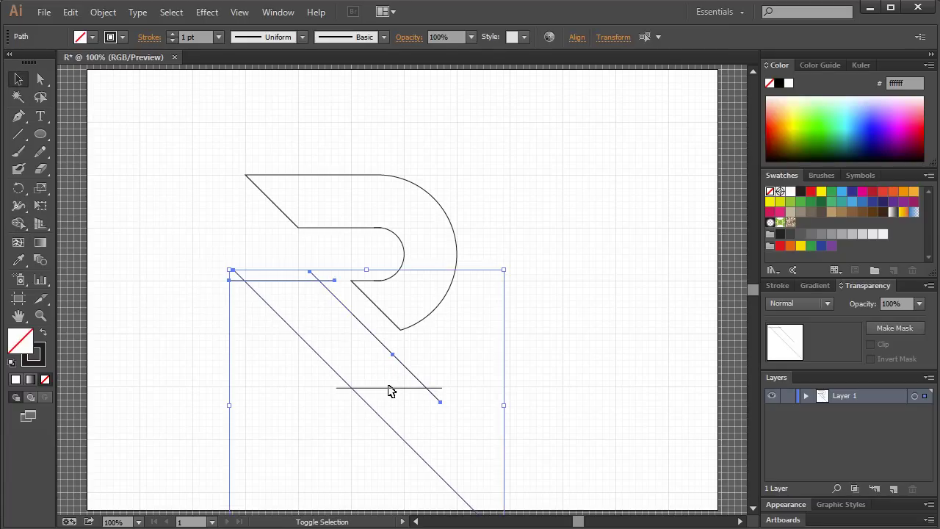
left_click(396, 390, "shift")
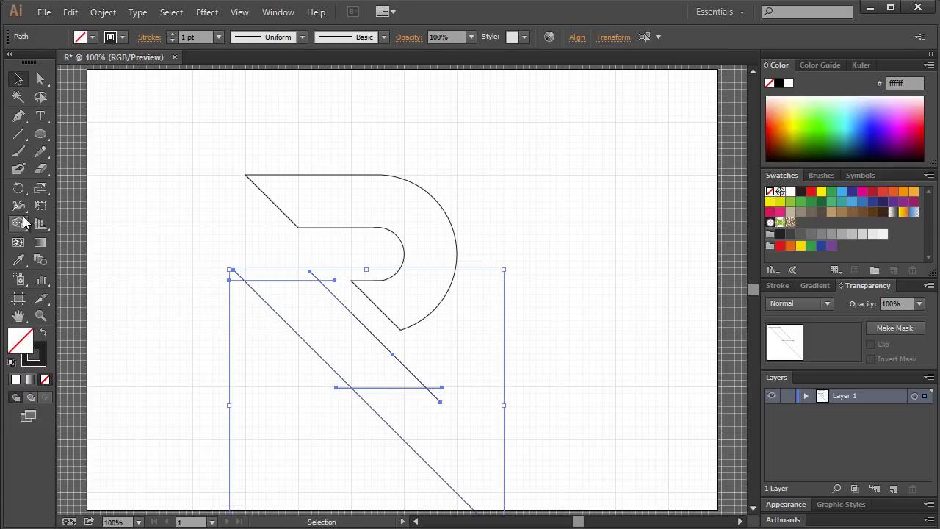
left_click(19, 224)
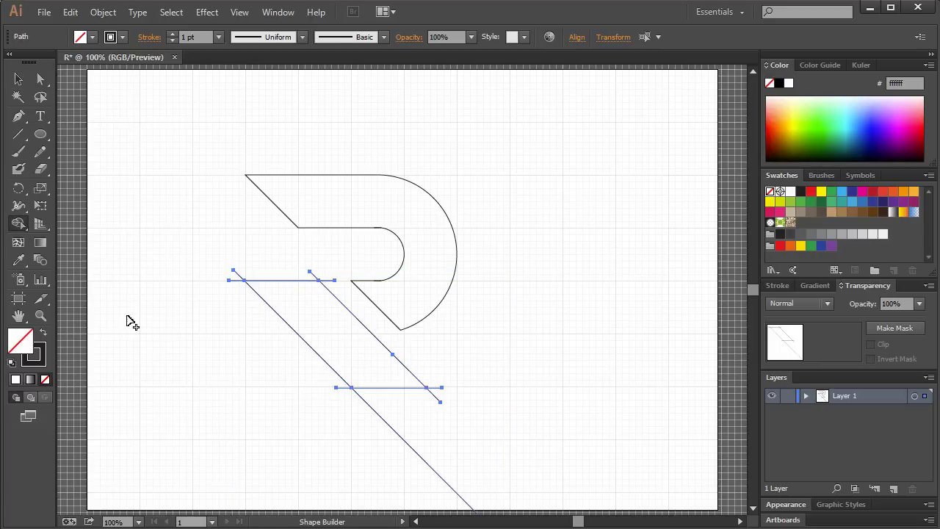
key("v")
left_click(315, 228)
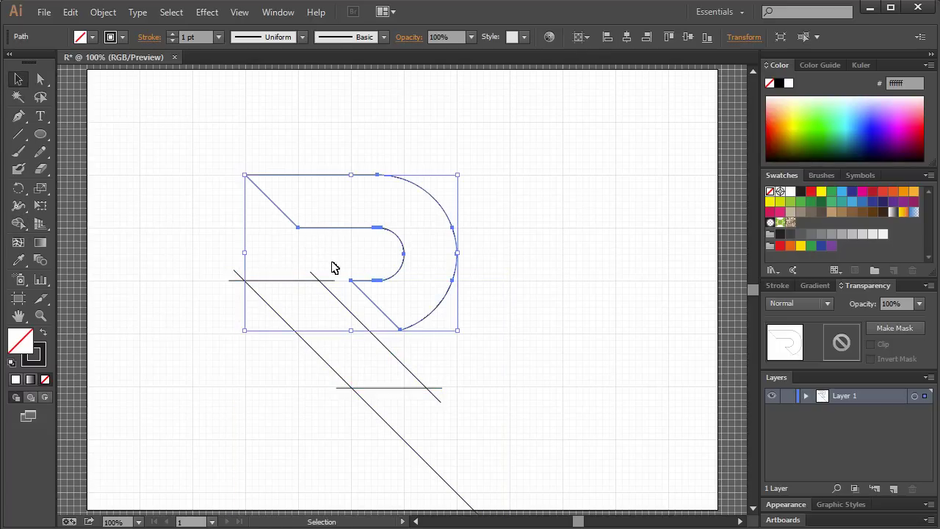
left_click_drag(332, 268, 220, 279)
left_click(223, 278)
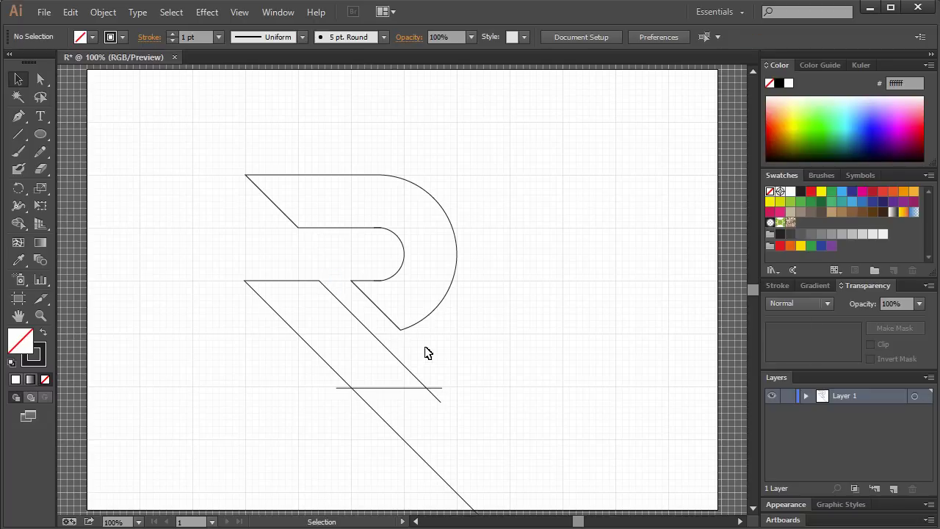
Remove the stray ends of the bottom line so the leg closes with a flat edge.
left_click_drag(444, 382, 332, 396)
left_click(457, 400)
key("ctrl+j")
left_click(342, 384)
left_click(531, 374)
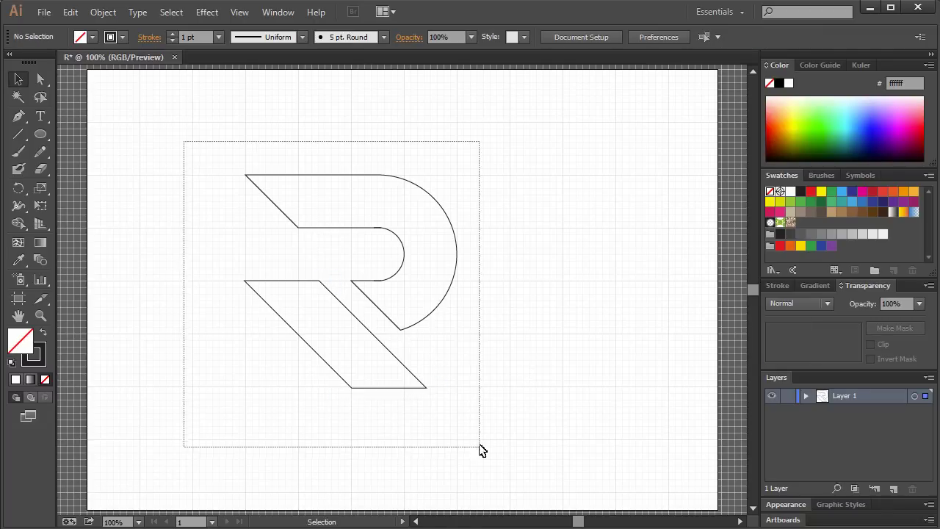
left_click_drag(185, 144, 483, 449)
Set the R's stroke to None and its fill to black (#231f20).
left_click(122, 36)
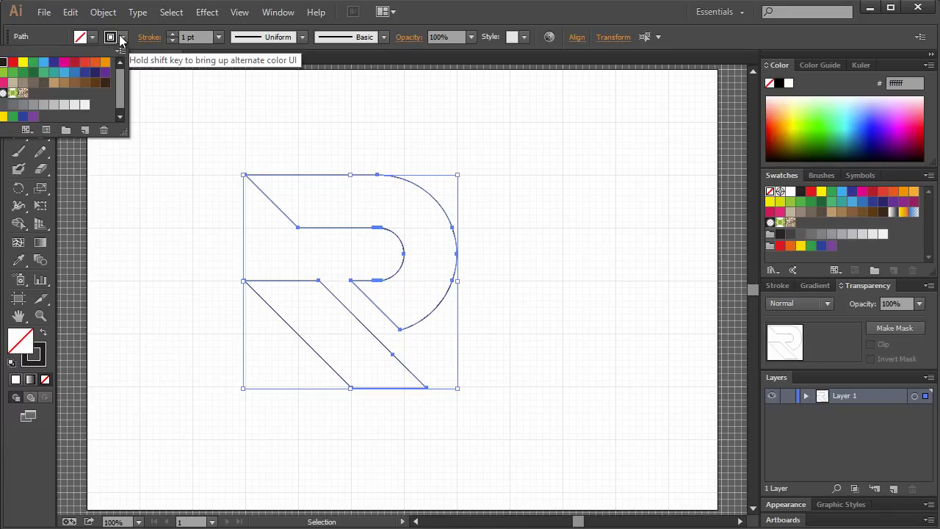
left_click(4, 62)
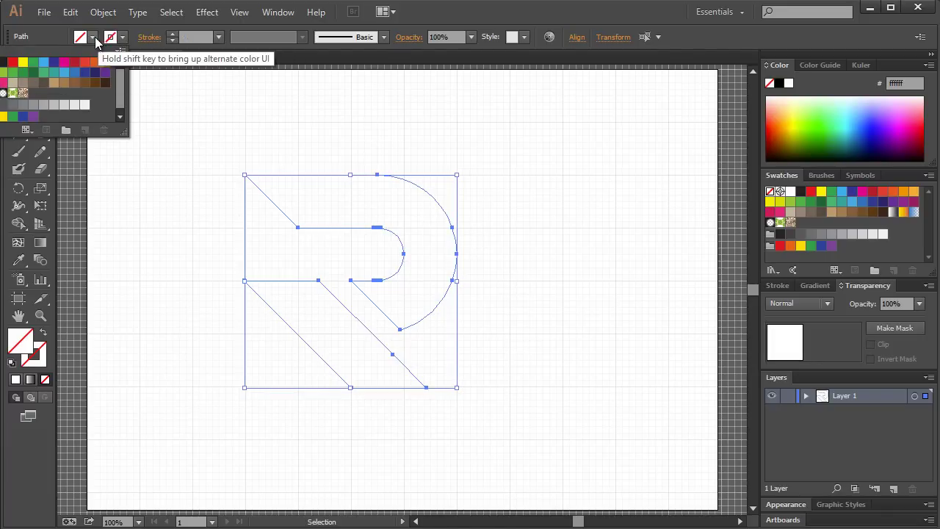
left_click(9, 72)
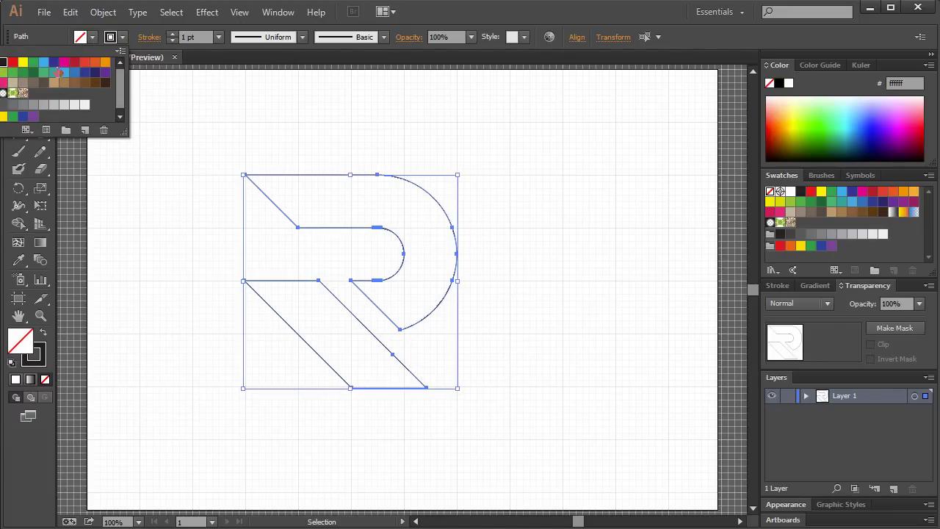
left_click(110, 36)
left_click(4, 62)
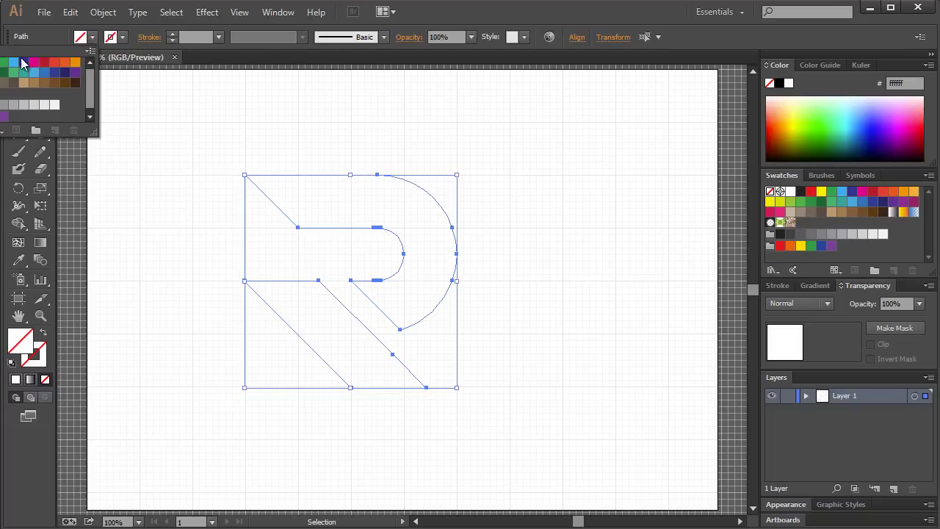
key("shift+x")
left_click(491, 254)
left_click(535, 267)
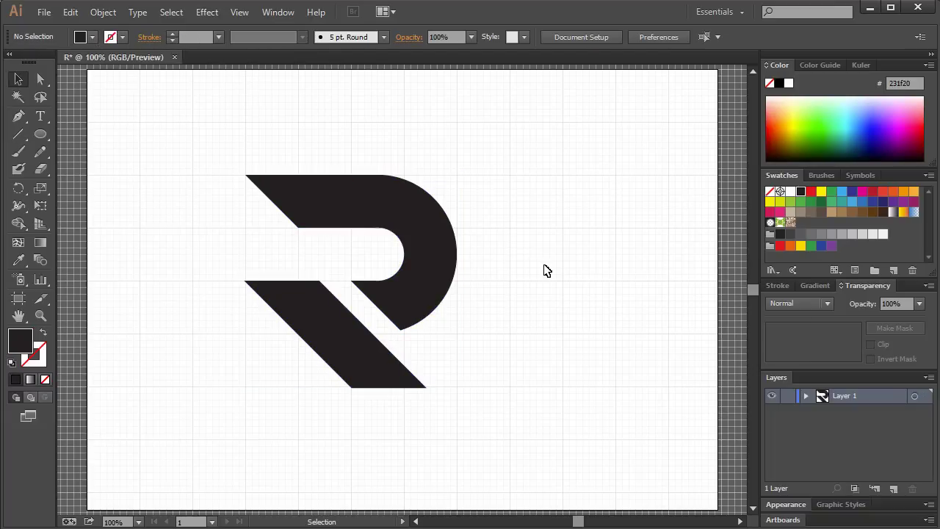
left_click_drag(193, 154, 587, 342)
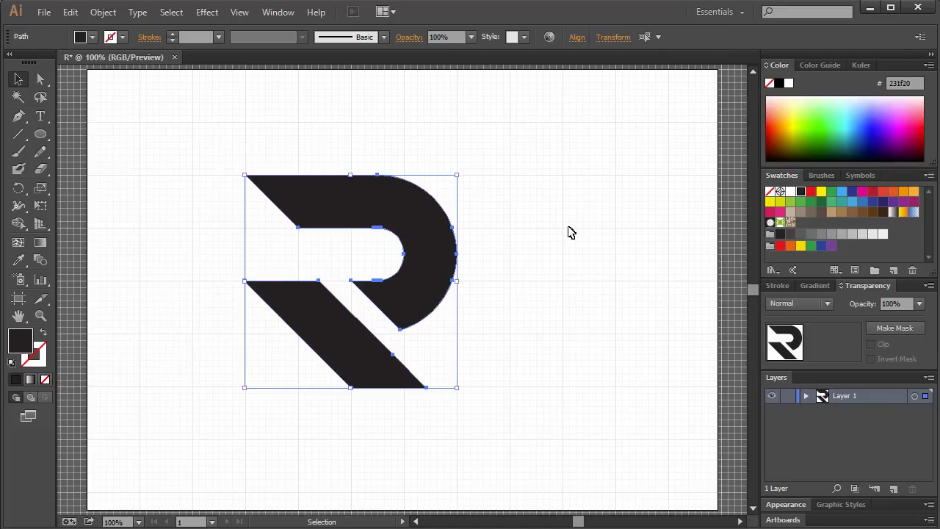
Combine the R's pieces with Pathfinder Unite and check the merged result.
left_click(272, 15)
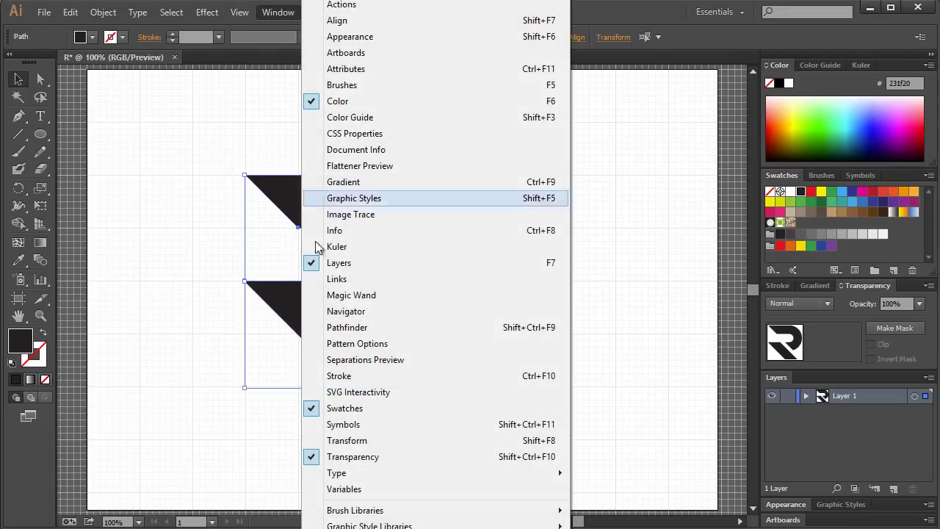
left_click(345, 328)
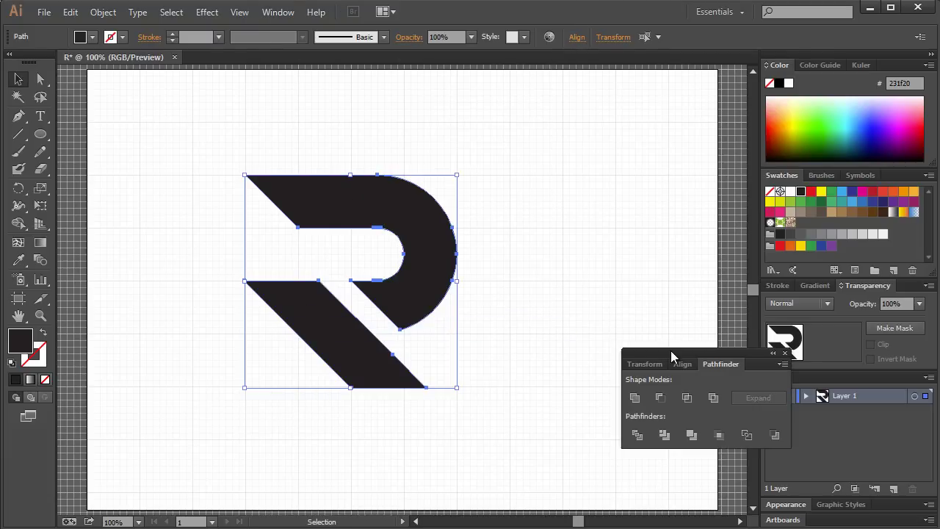
left_click_drag(671, 353, 588, 214)
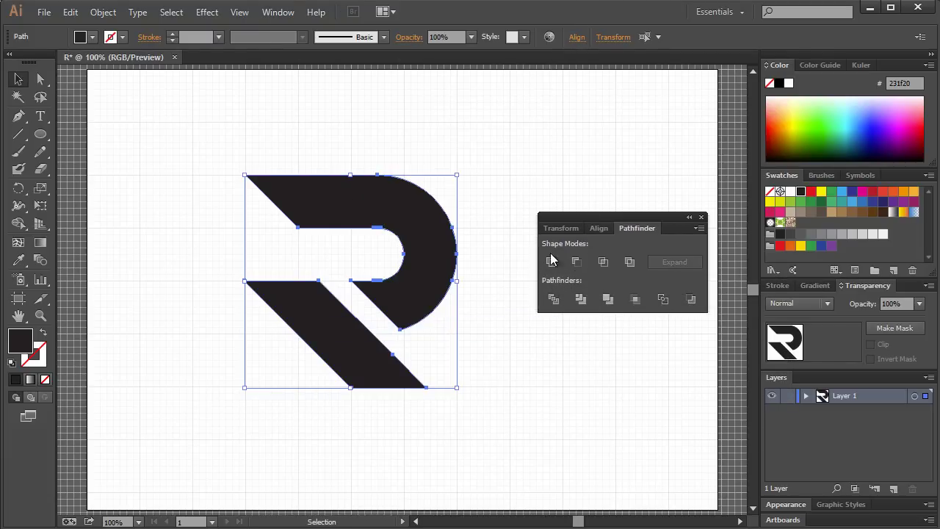
left_click(551, 261)
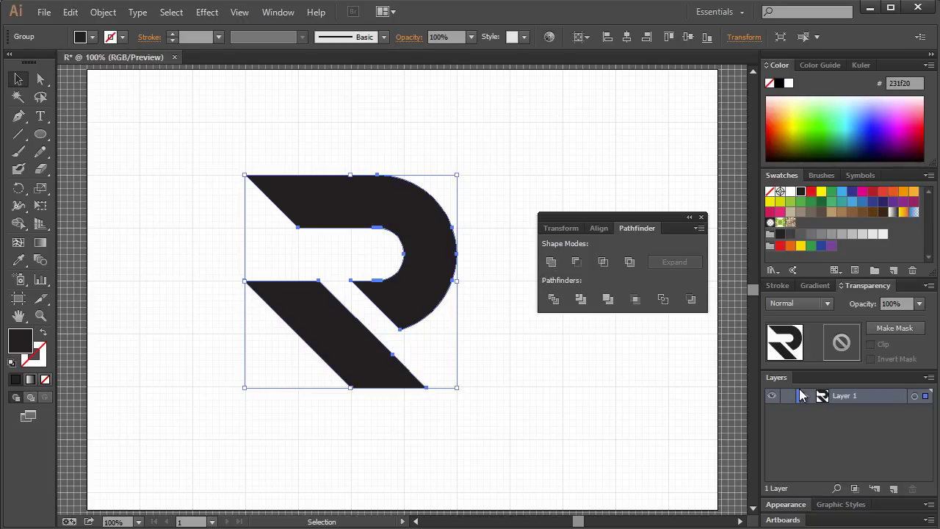
left_click(376, 162)
left_click(381, 209)
left_click(369, 230)
left_click(369, 220)
left_click(367, 172)
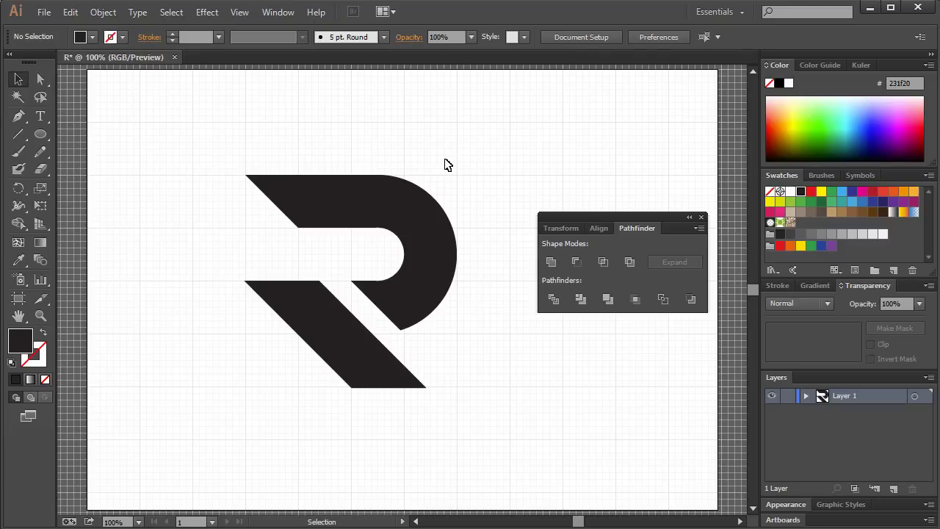
left_click(702, 217)
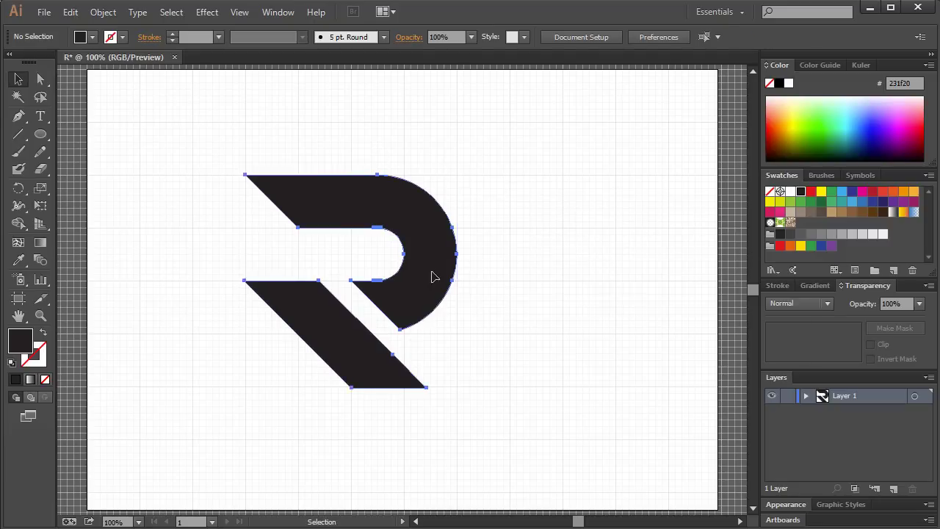
left_click(434, 276)
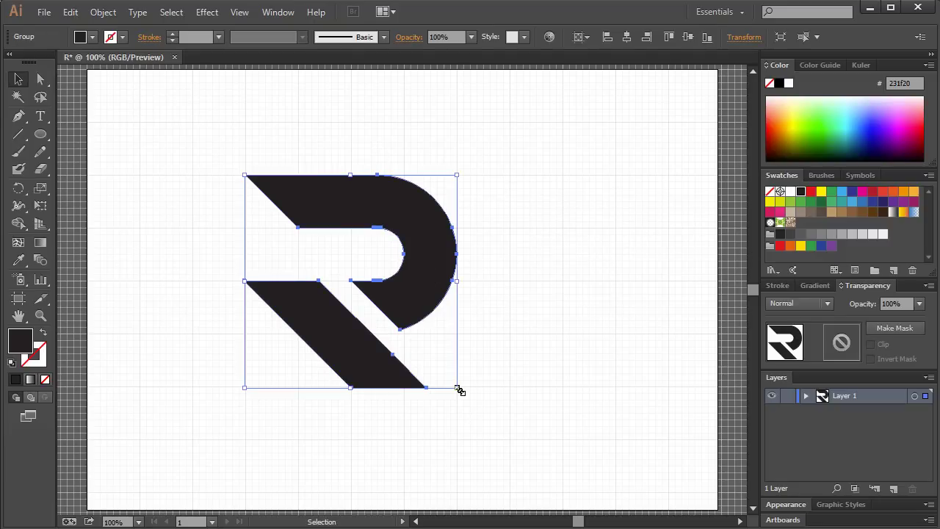
left_click_drag(432, 285, 645, 257)
left_click(324, 378)
left_click(307, 287)
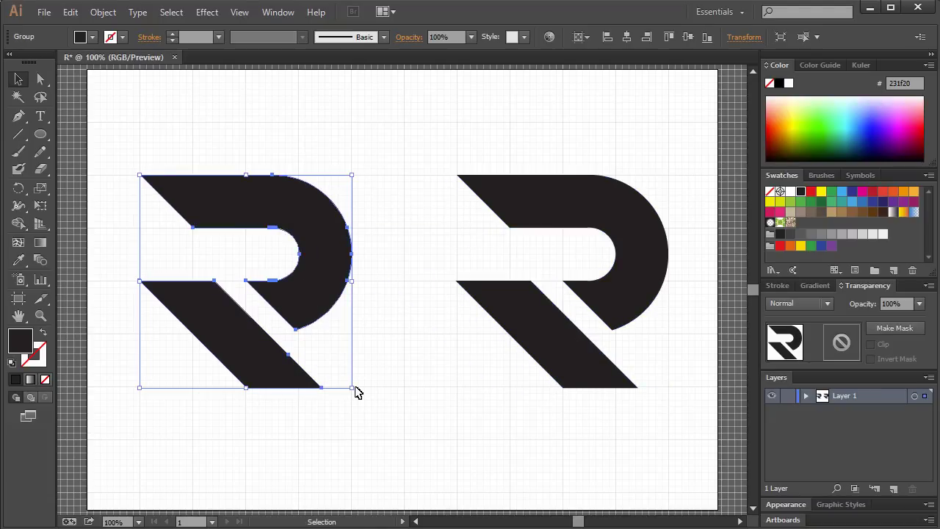
left_click(395, 374)
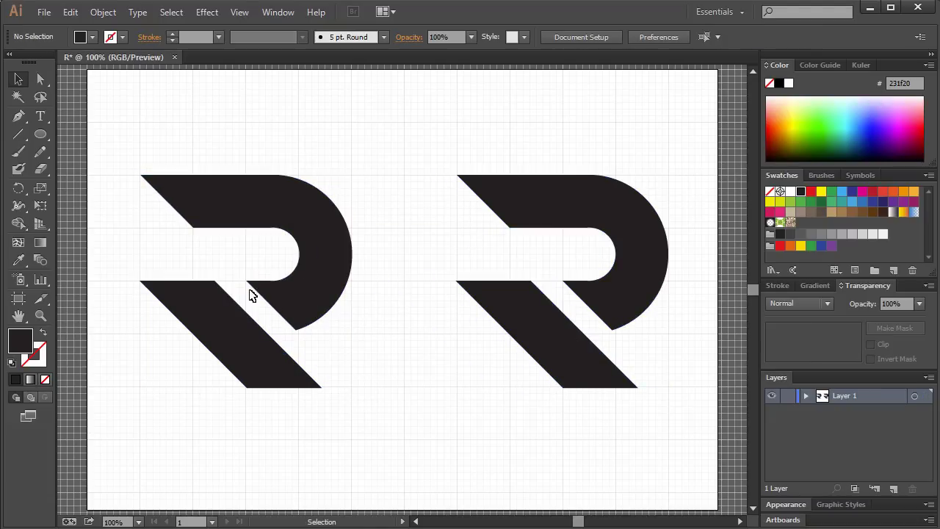
left_click(309, 280)
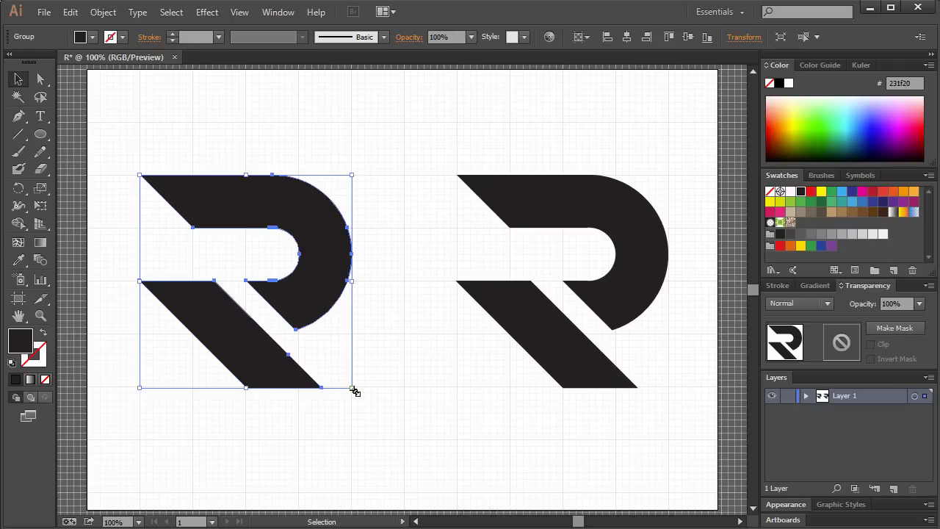
left_click_drag(351, 388, 162, 252)
left_click(201, 235)
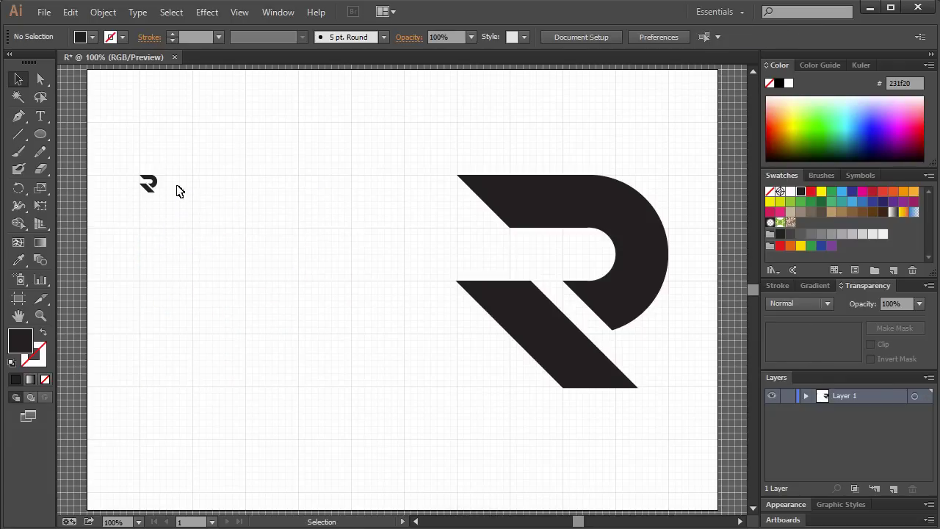
left_click_drag(131, 168, 169, 201)
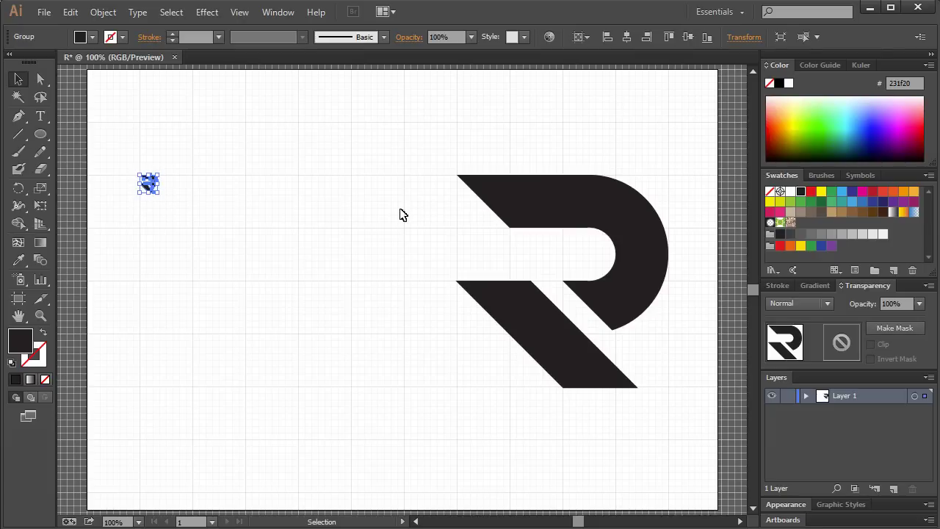
key("Delete")
left_click(544, 210)
left_click_drag(544, 210, 331, 213)
left_click(340, 128)
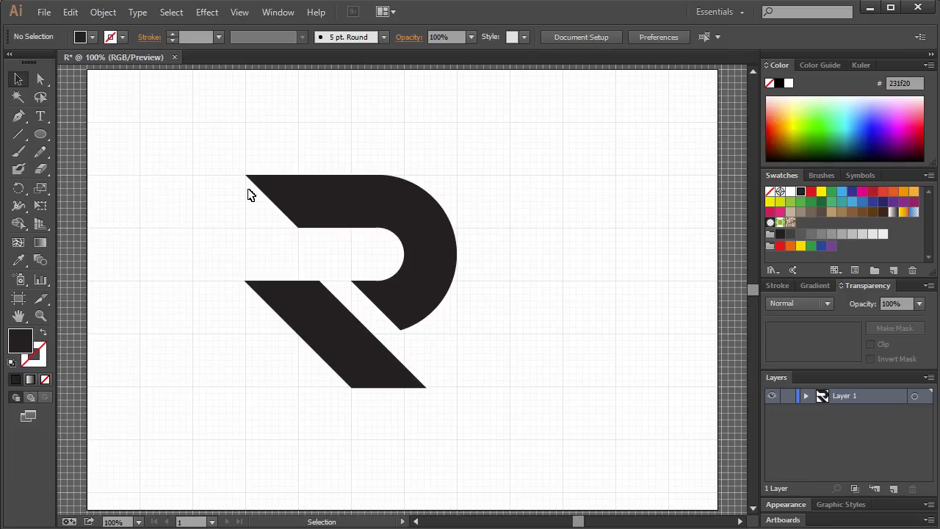
Draw a thin white rectangle stripe across the R's top arm.
left_click(18, 135)
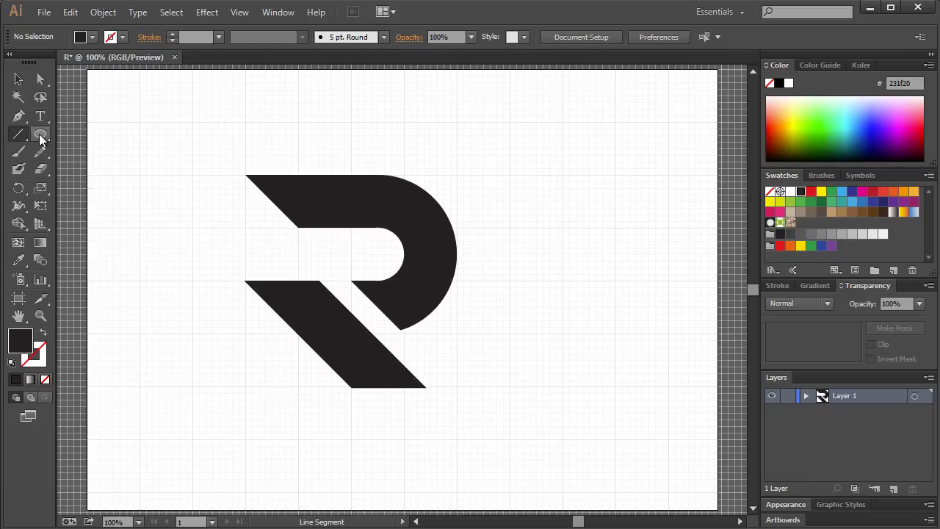
left_click(41, 134)
left_click(62, 137)
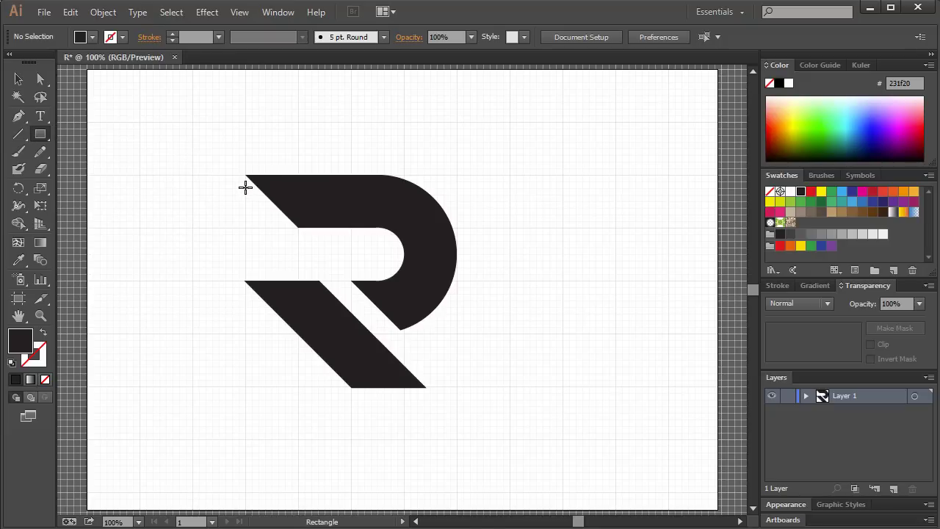
left_click(791, 193)
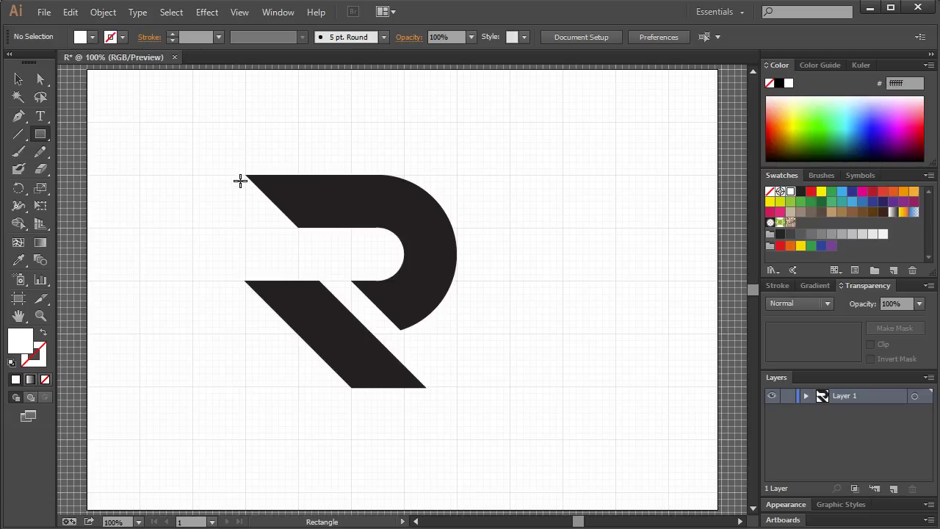
left_click_drag(247, 188, 340, 197)
left_click_drag(299, 198, 299, 198)
left_click(40, 78)
left_click(298, 191)
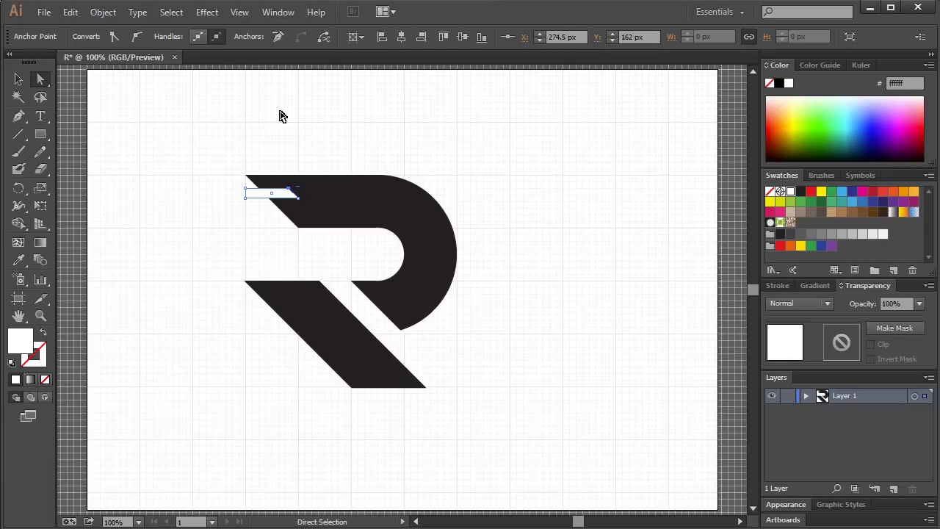
left_click(281, 134)
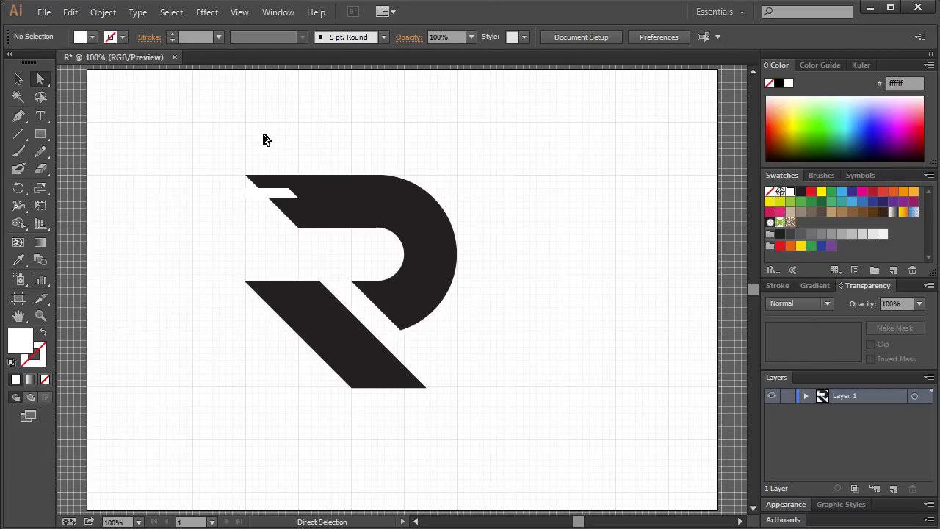
Copy the white notch down into the lower leg, then delete that copy.
left_click(282, 196)
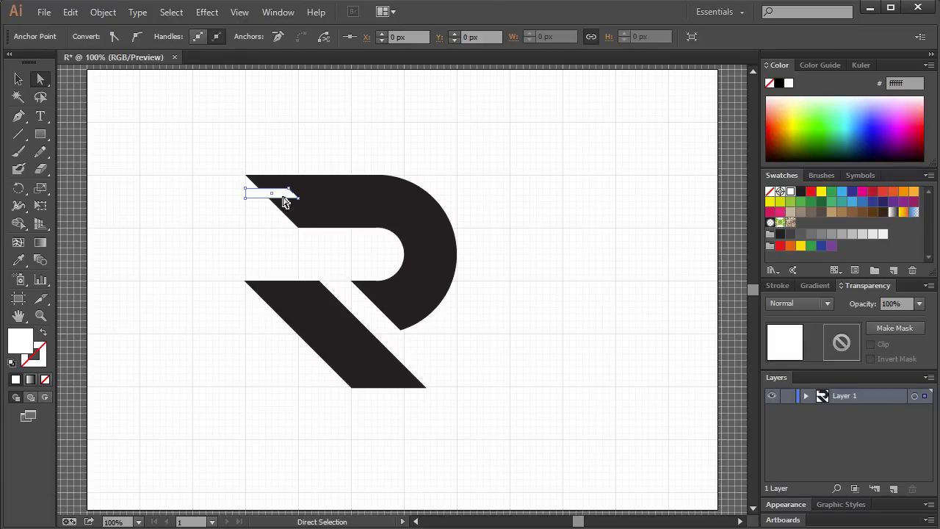
left_click(280, 198)
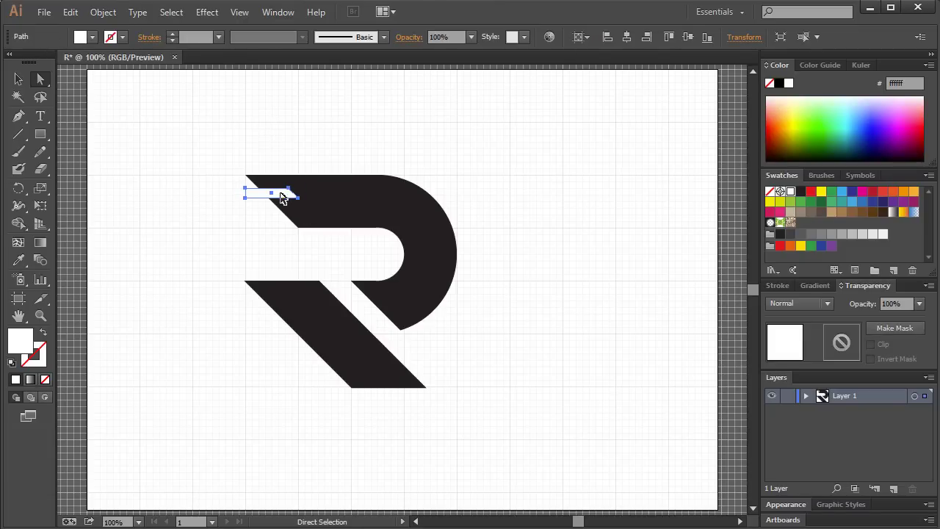
left_click_drag(283, 196, 277, 311)
left_click(243, 270)
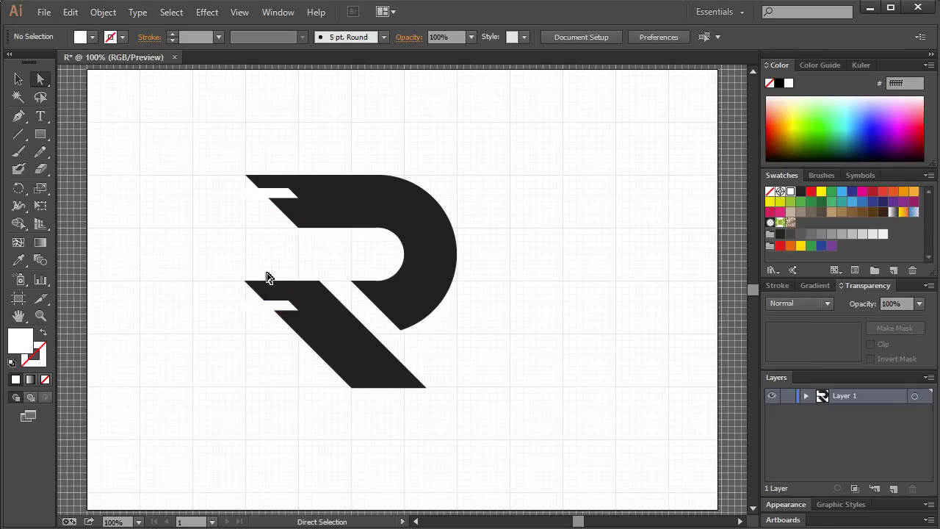
left_click(284, 315)
left_click(206, 248)
left_click(292, 312)
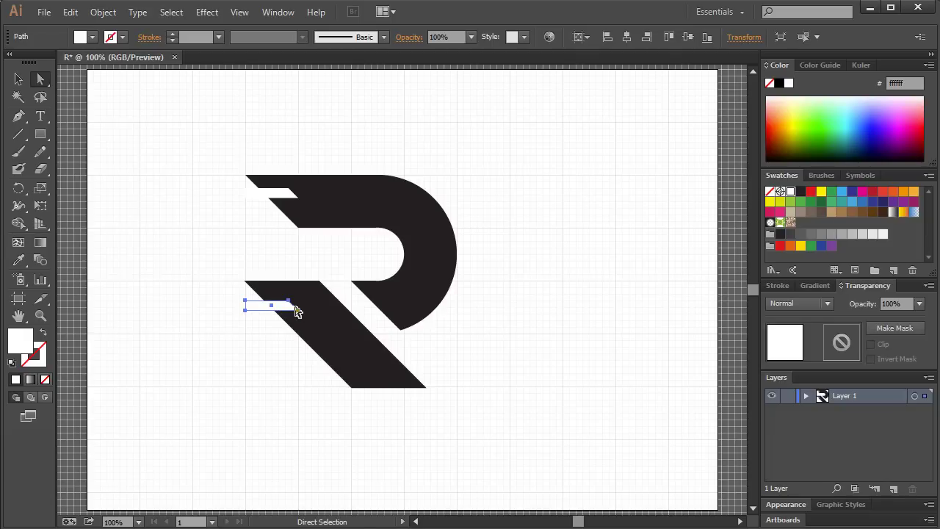
key("Delete")
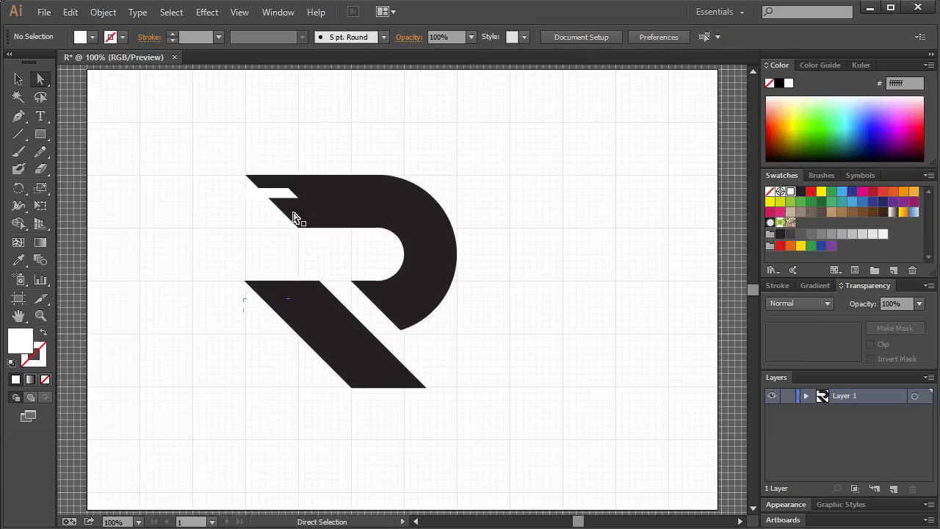
Drag the top notch's upper-right anchor right to lengthen the stripe.
left_click(282, 195)
left_click(289, 189)
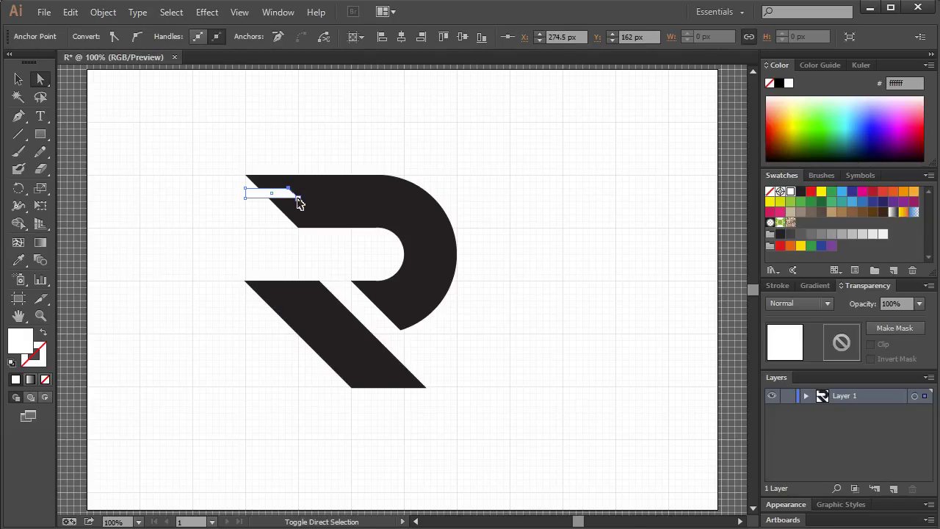
left_click_drag(298, 200, 362, 201)
left_click(348, 124)
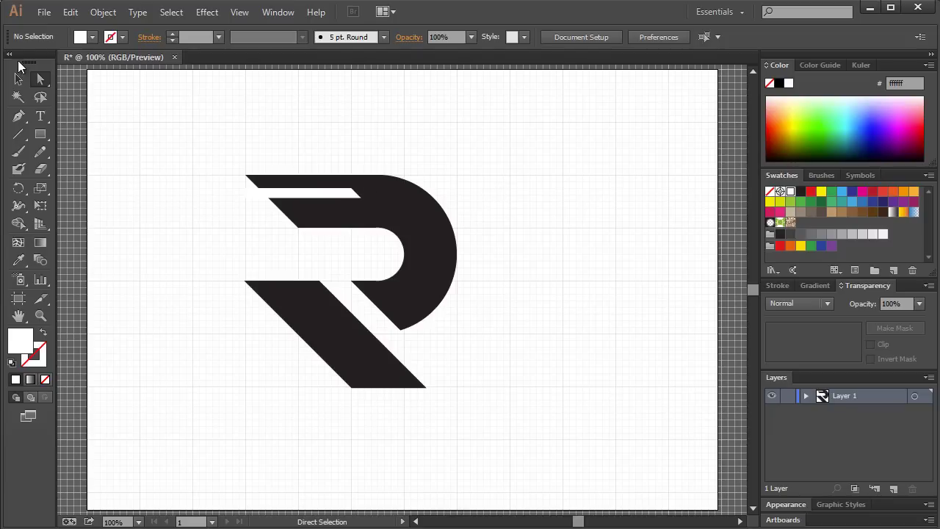
Place a duplicate of the whole R to the right.
left_click(19, 80)
left_click_drag(187, 126, 467, 406)
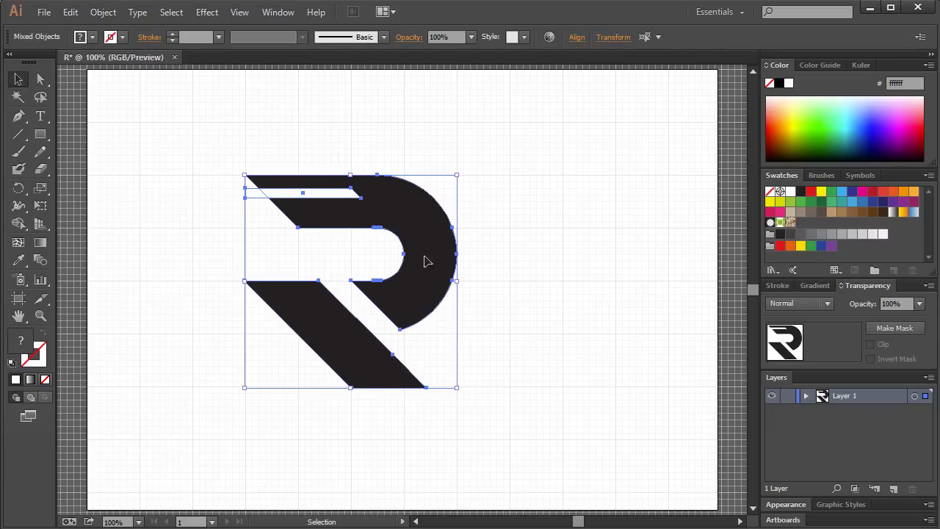
left_click_drag(415, 261, 577, 252)
Try Pathfinder Minus Front on the left R and stripe, then undo it.
left_click(483, 134)
left_click(203, 197)
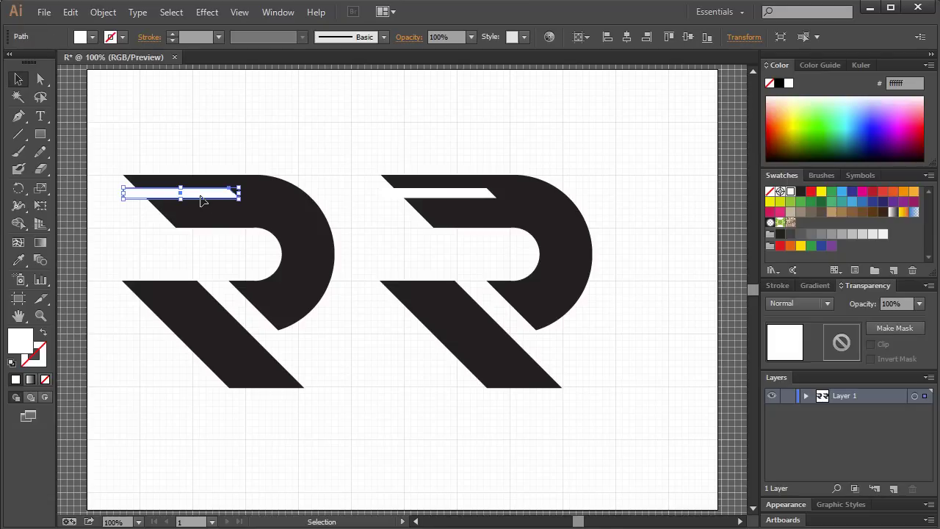
left_click(298, 212, "shift")
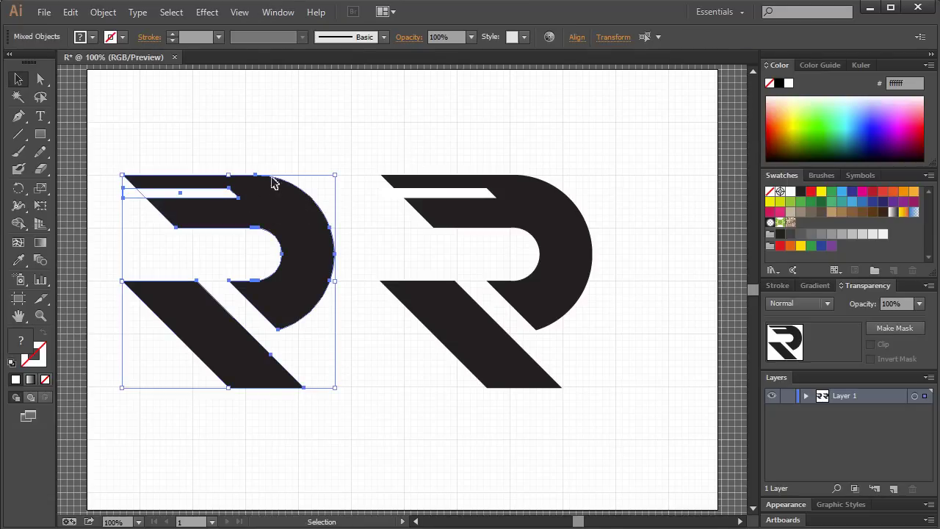
left_click(242, 12)
mouse_move(278, 12)
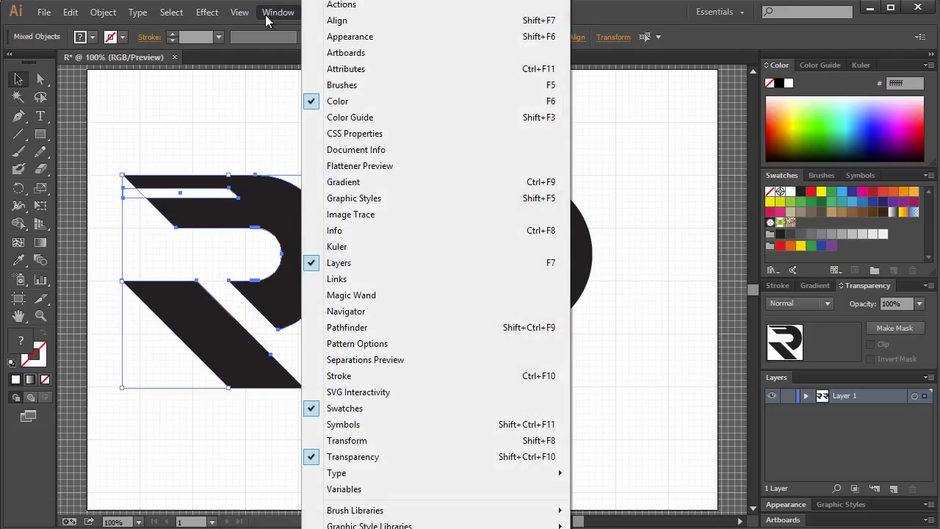
left_click(326, 327)
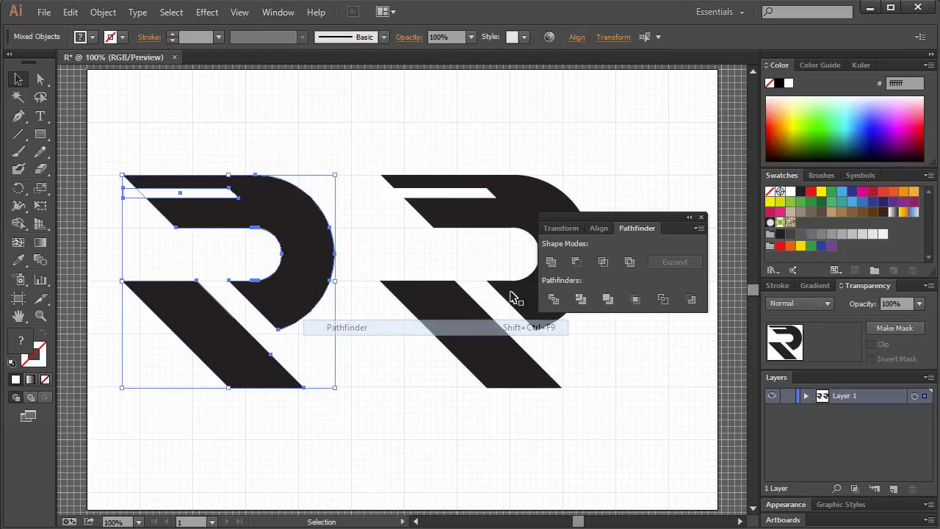
left_click(577, 262)
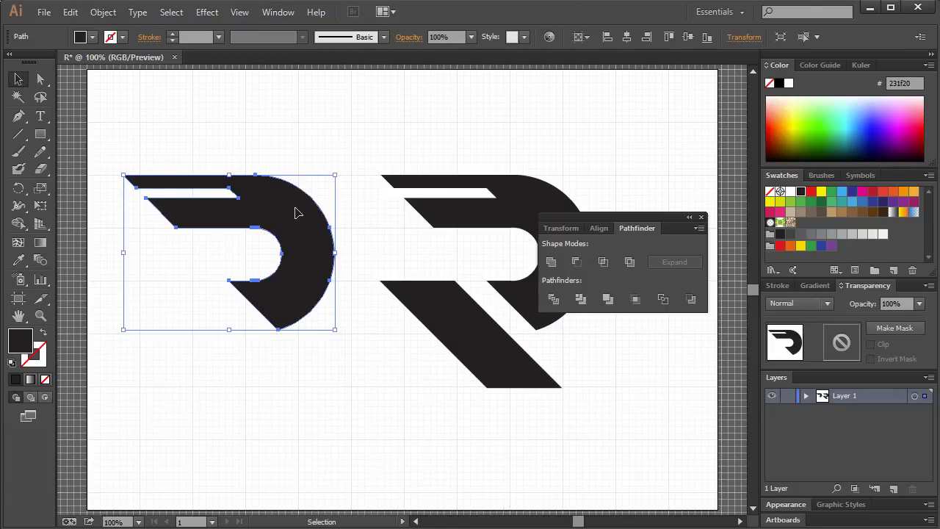
key("ctrl+z")
left_click(291, 139)
Ungroup the left R and subtract the white stripe from its upper curved shape.
right_click(285, 210)
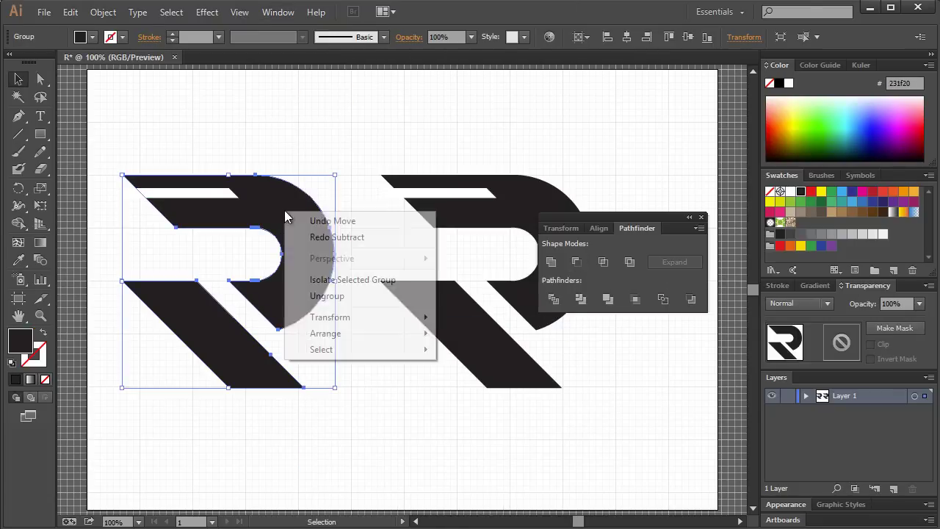
left_click(317, 295)
left_click(292, 170)
left_click(272, 208)
left_click(221, 196, "shift")
left_click(578, 262)
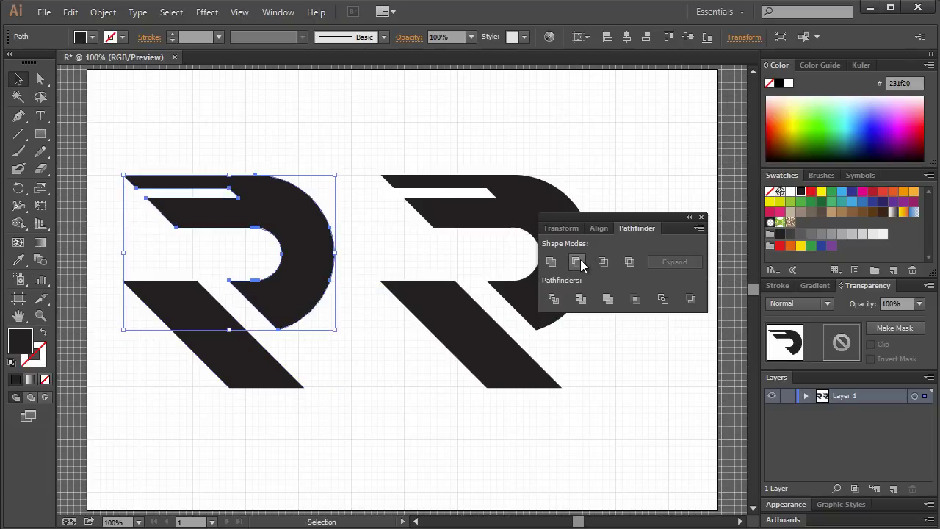
left_click(257, 117)
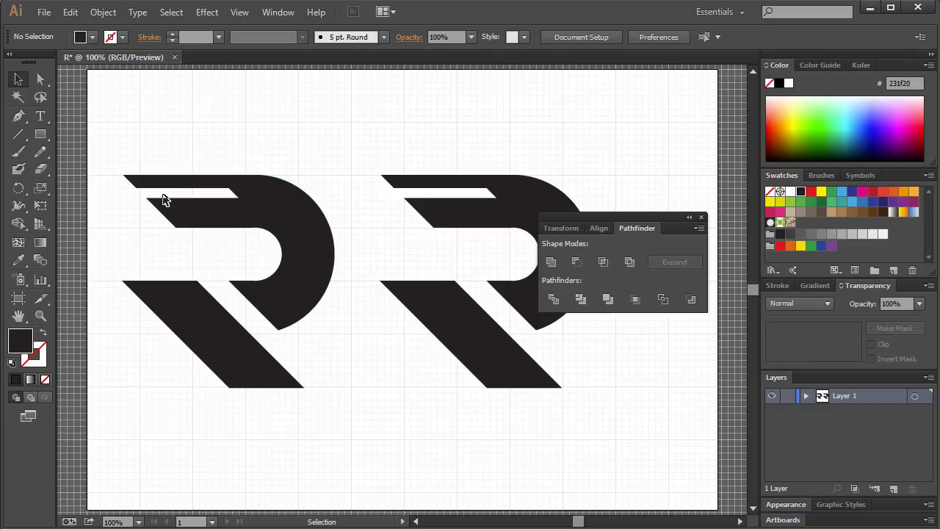
Close the Pathfinder panel and undo an accidental shrink of the left R.
left_click(701, 216)
left_click_drag(310, 153, 252, 395)
left_click_drag(338, 389, 169, 222)
left_click(243, 239)
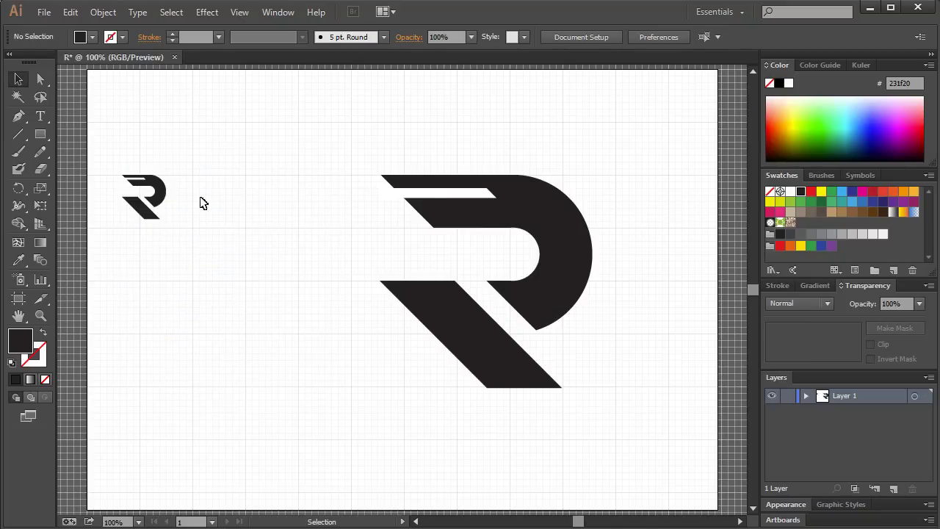
key("ctrl+z")
left_click(331, 172)
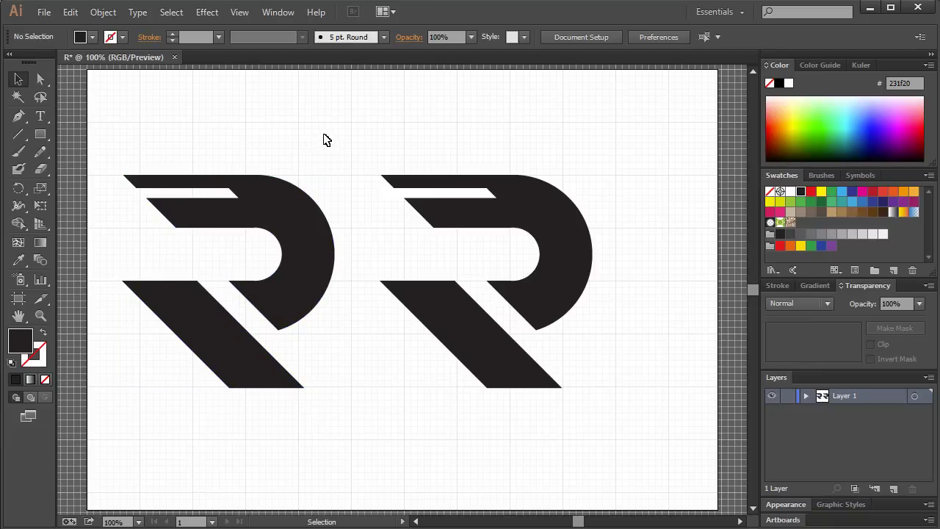
Delete the left R and the right R's white stripe, then move the remaining R left.
left_click_drag(324, 134, 139, 447)
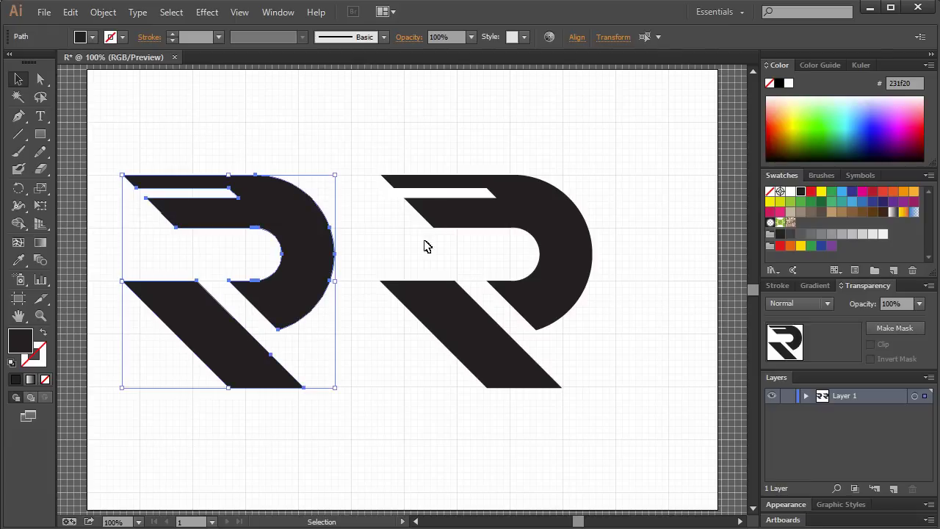
key("Delete")
left_click(445, 195)
key("Delete")
left_click_drag(349, 154, 590, 430)
left_click_drag(566, 275, 443, 275)
key("ctrl+shift+a")
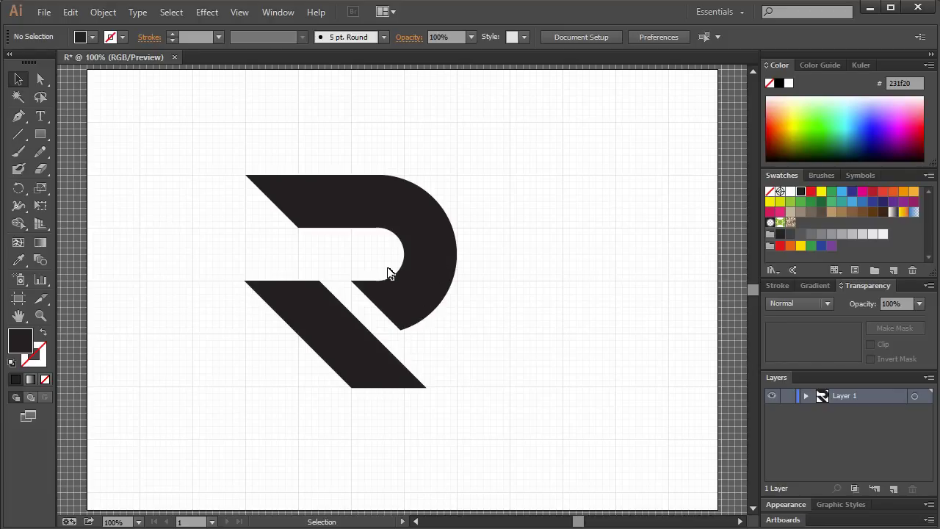
left_click_drag(526, 172, 539, 207)
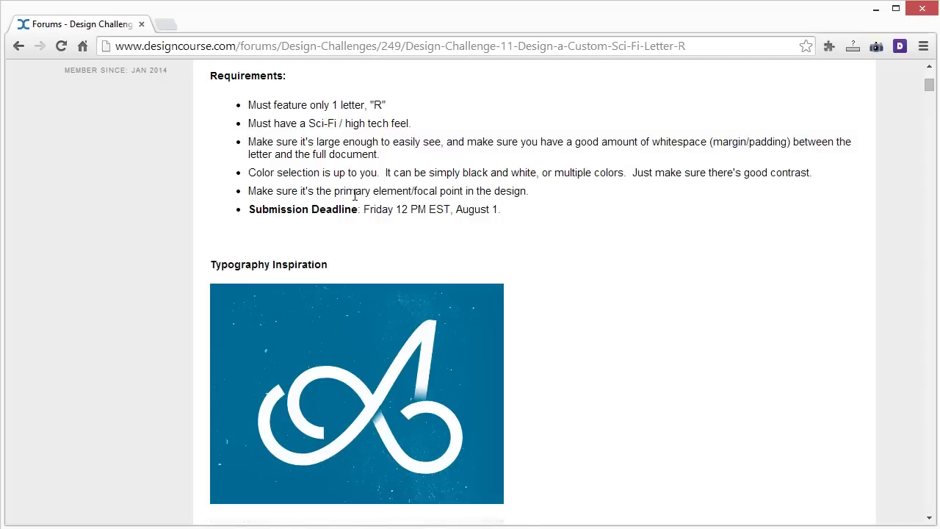
Go to the DesignCourse Premium page and scroll through its product offerings.
scroll(419, 224, "up", 5)
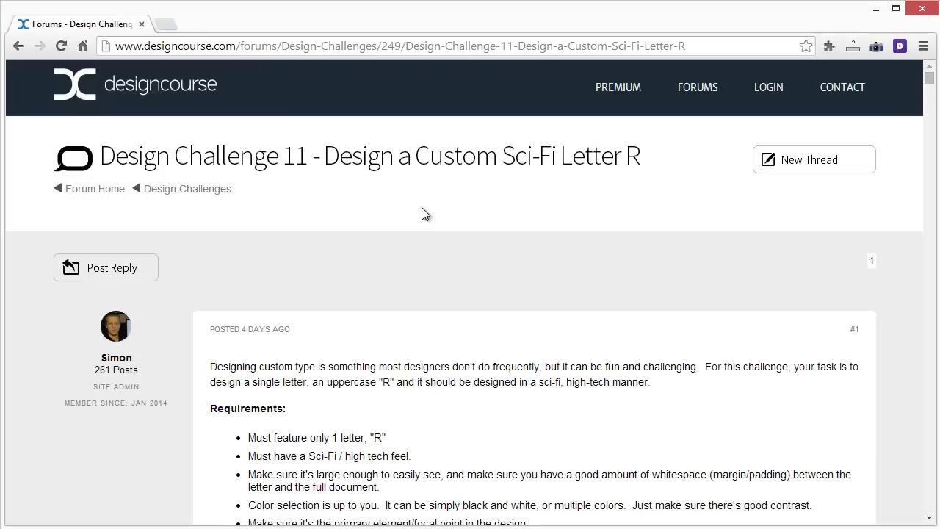
left_click(638, 99)
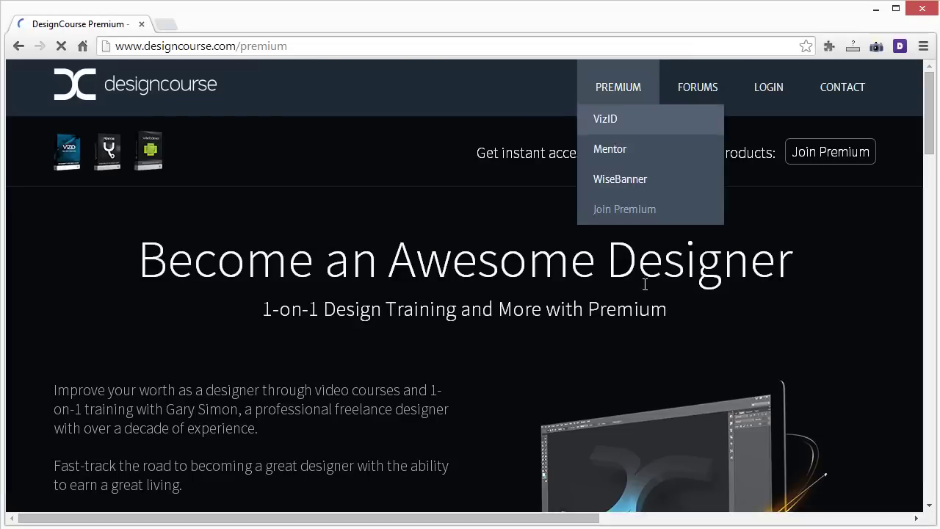
scroll(683, 336, "down", 2)
scroll(681, 336, "down", 10)
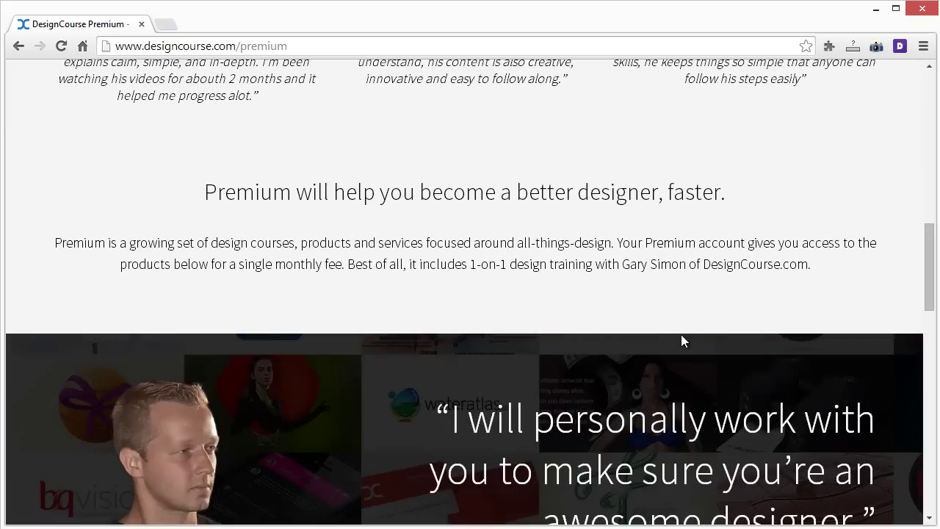
scroll(681, 339, "down", 10)
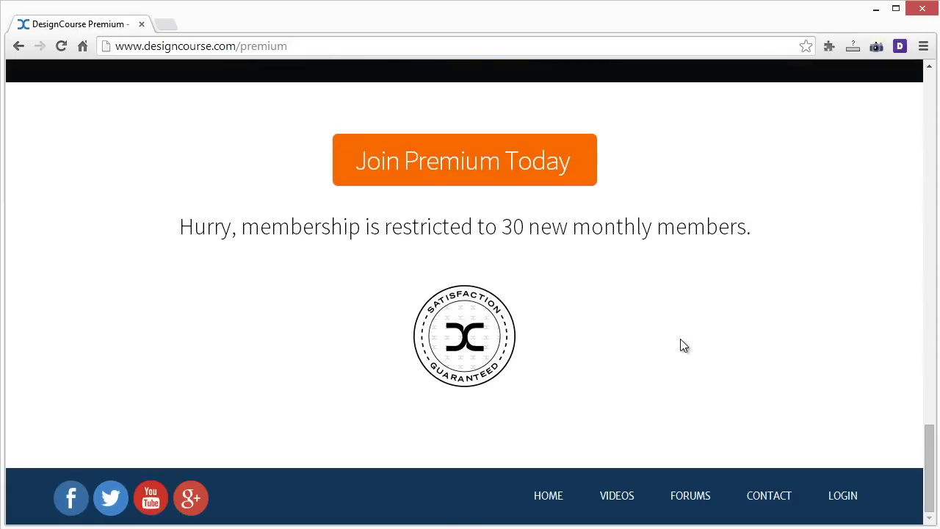
scroll(681, 339, "up", 8)
scroll(680, 338, "up", 12)
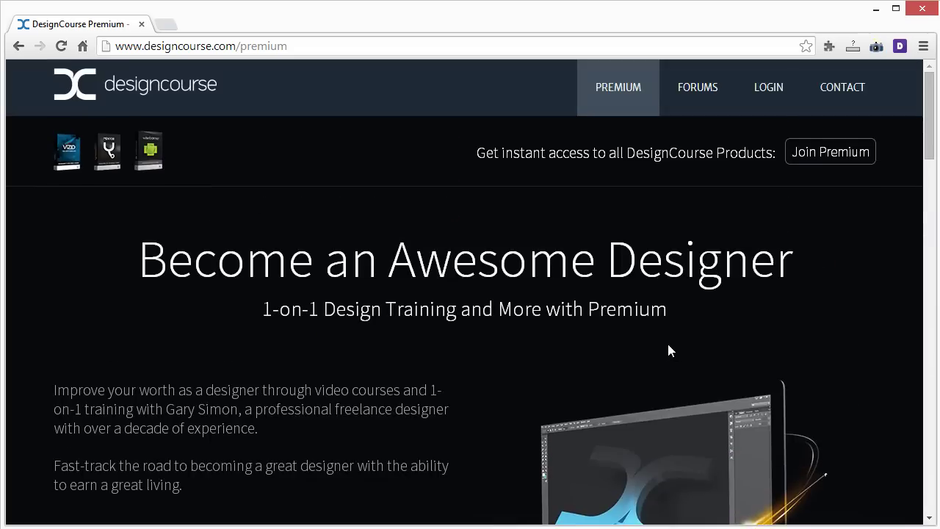
Check the Mentor and WiseBanner products, ending on the VizID product page.
left_click(105, 157)
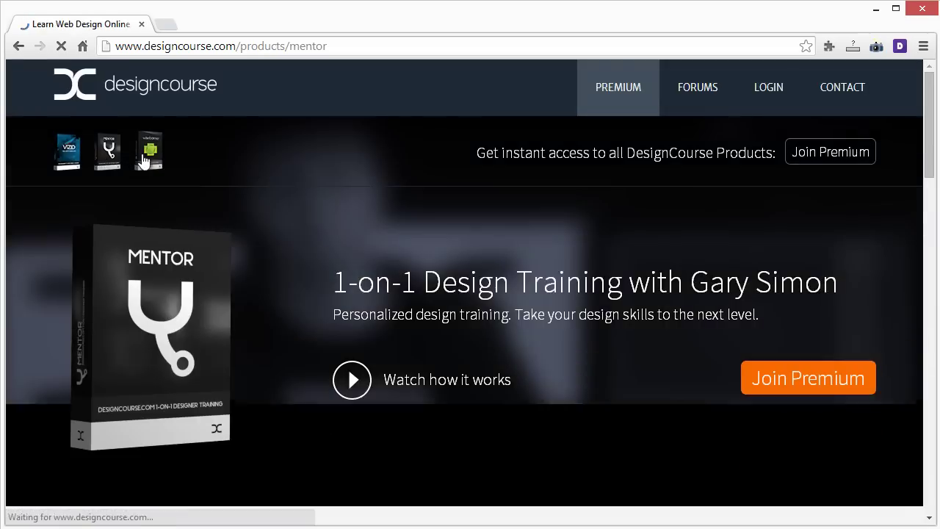
left_click(147, 157)
left_click(62, 160)
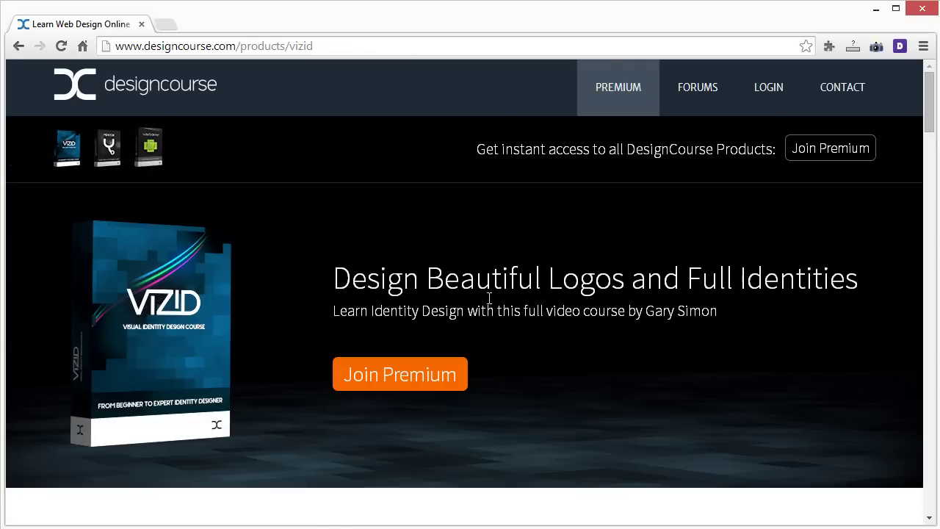
Scroll through the VizID page and briefly highlight part of its headline.
scroll(642, 298, "down", 5)
left_click_drag(930, 174, 799, 205)
scroll(723, 297, "up", 1)
left_click_drag(674, 284, 818, 292)
left_click(868, 300)
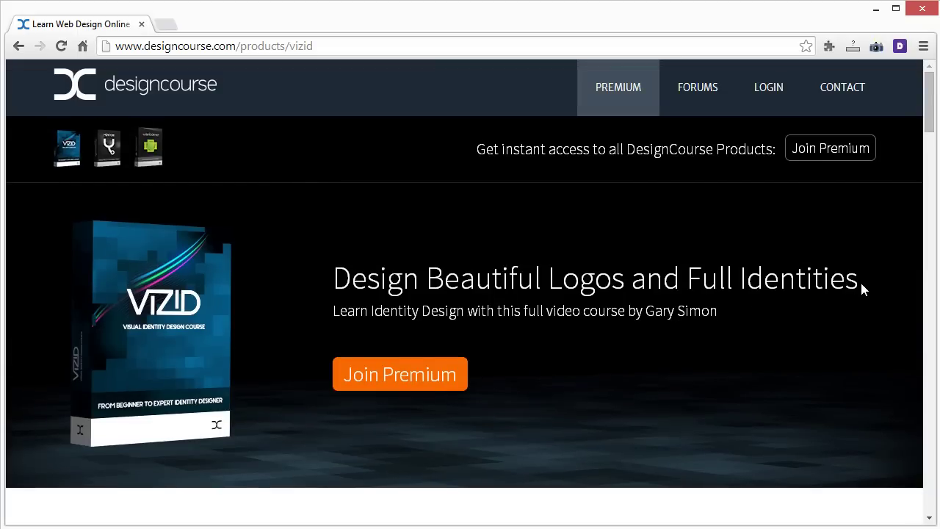